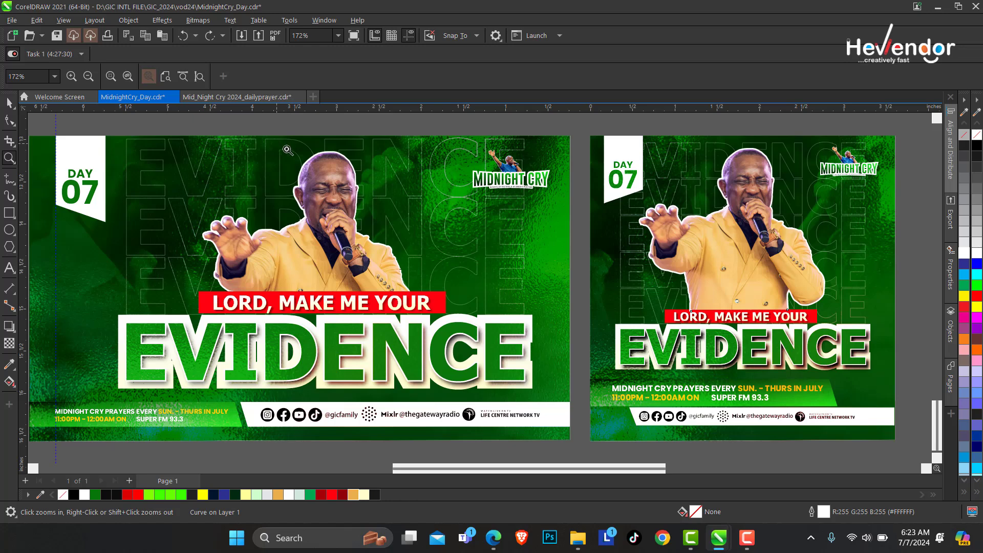
Examine the white outline around the man's cutout on the wide flyer and the layout of the square flyer.
drag(277, 144, 410, 226)
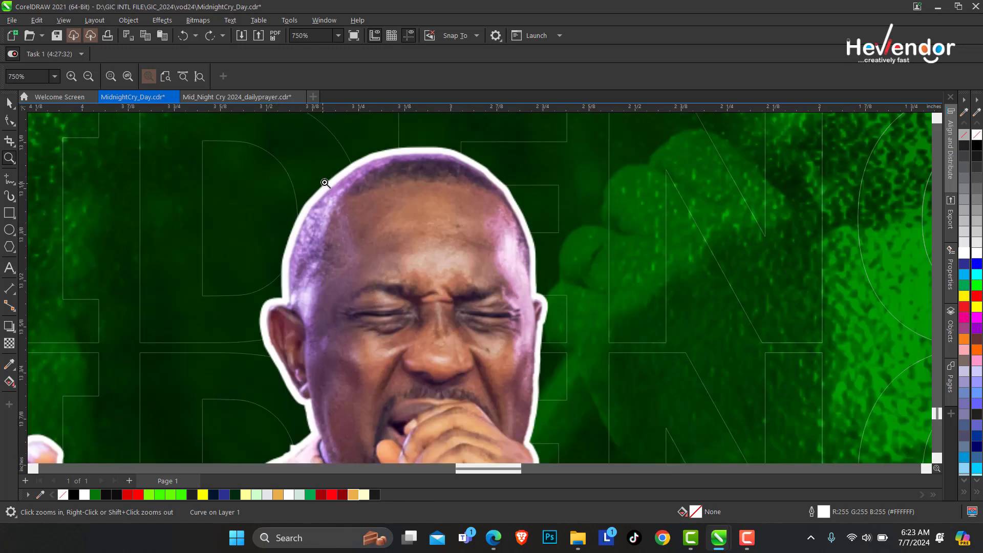
right_click(380, 214)
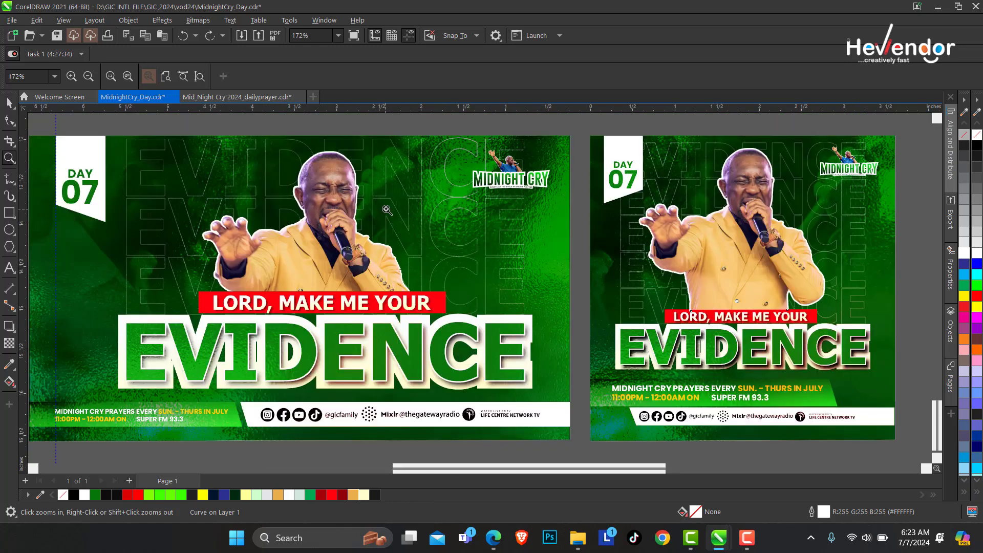
drag(602, 143, 905, 440)
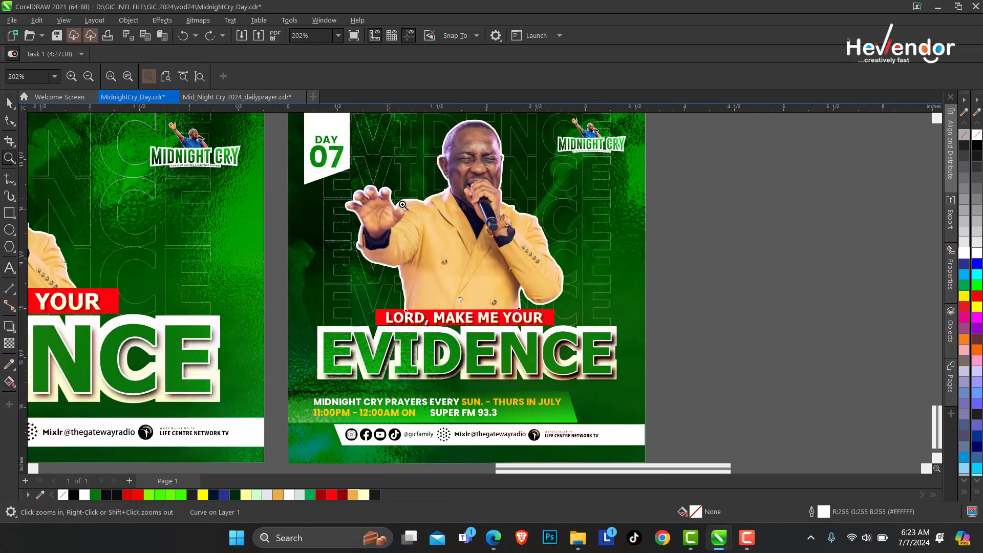
right_click(512, 231)
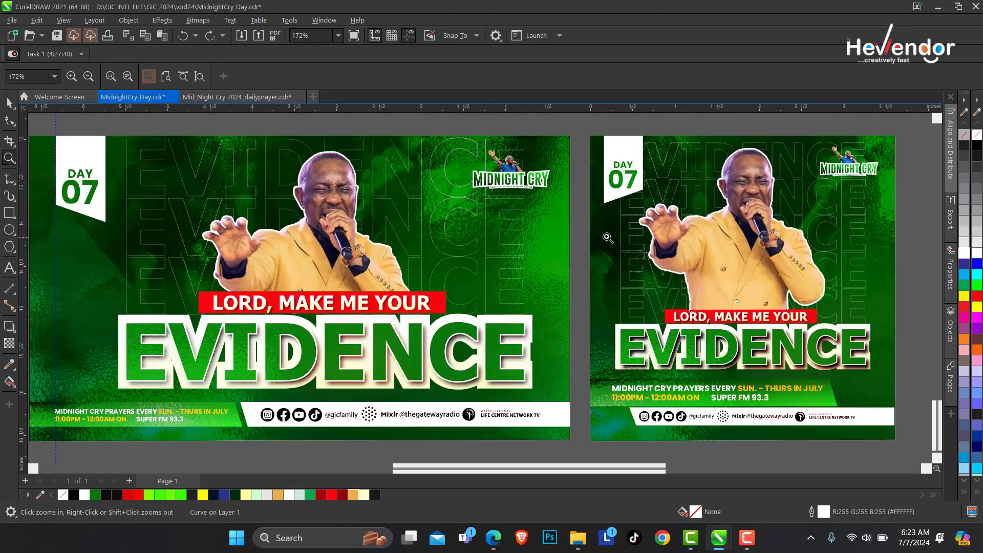
drag(596, 135, 907, 440)
right_click(444, 207)
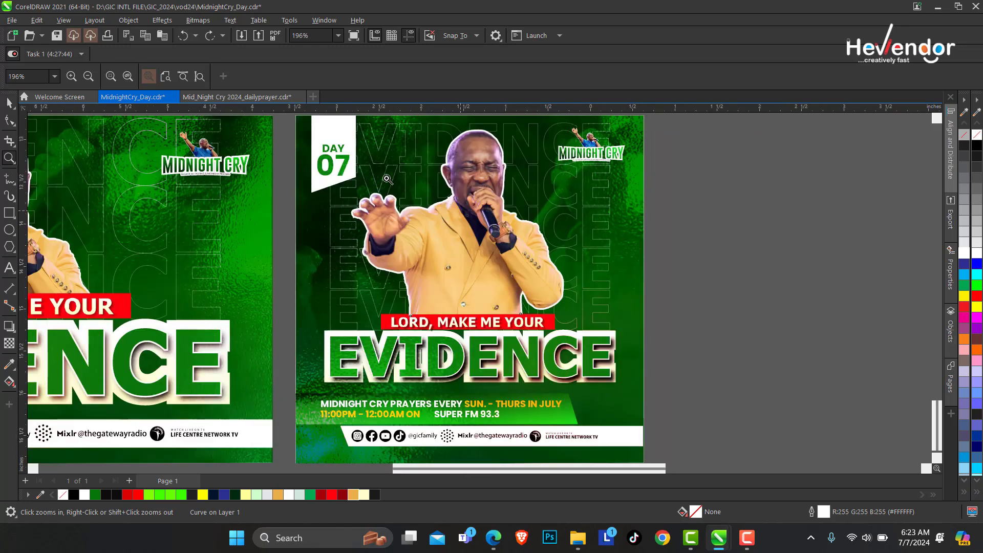
Copy the whole square flyer into a new A5 landscape document, place it on the page and ungroup it.
click(9, 103)
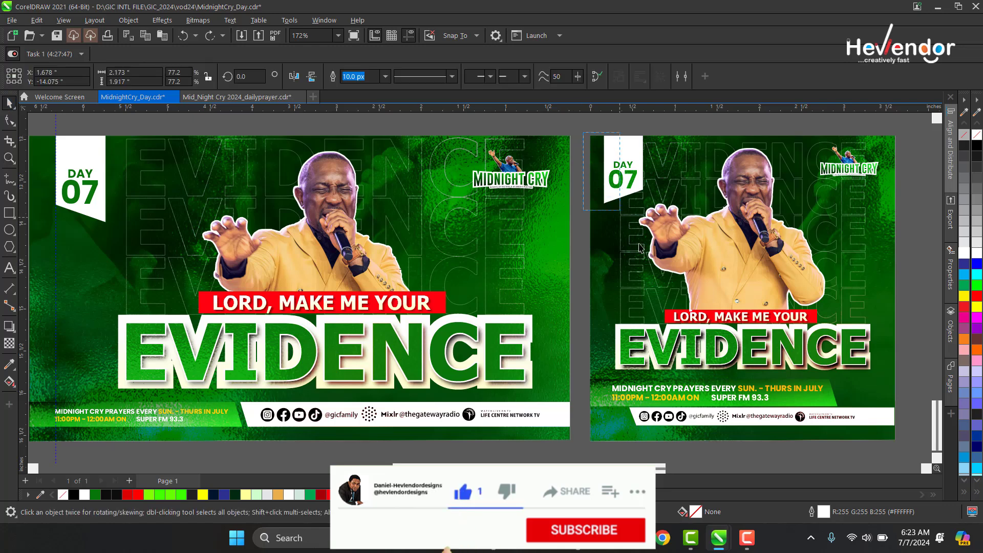
drag(836, 429, 905, 448)
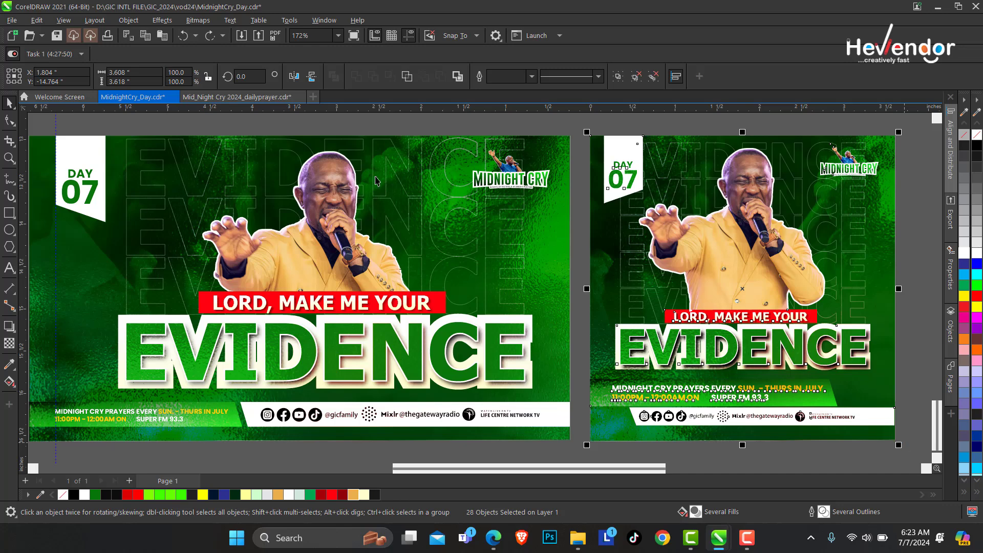
key(ctrl+n)
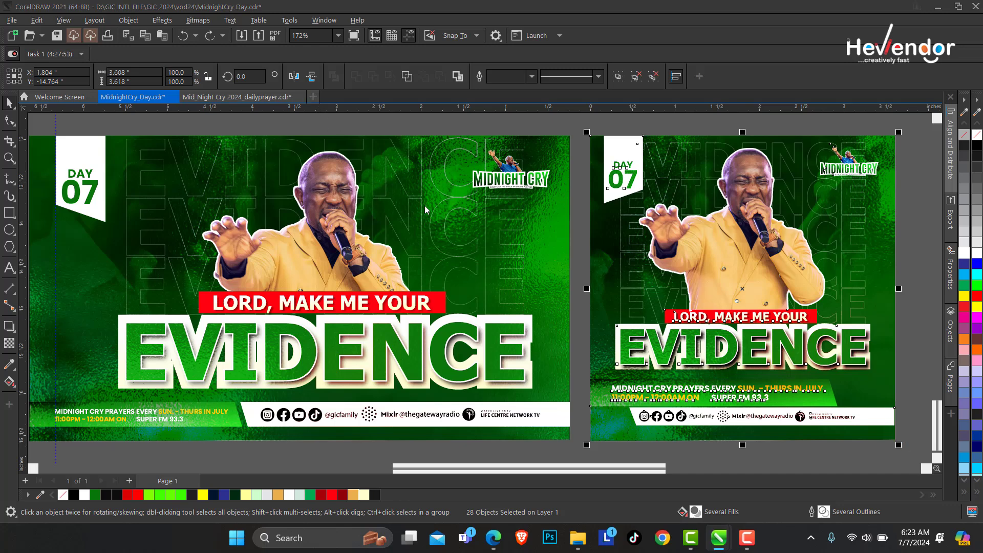
click(534, 418)
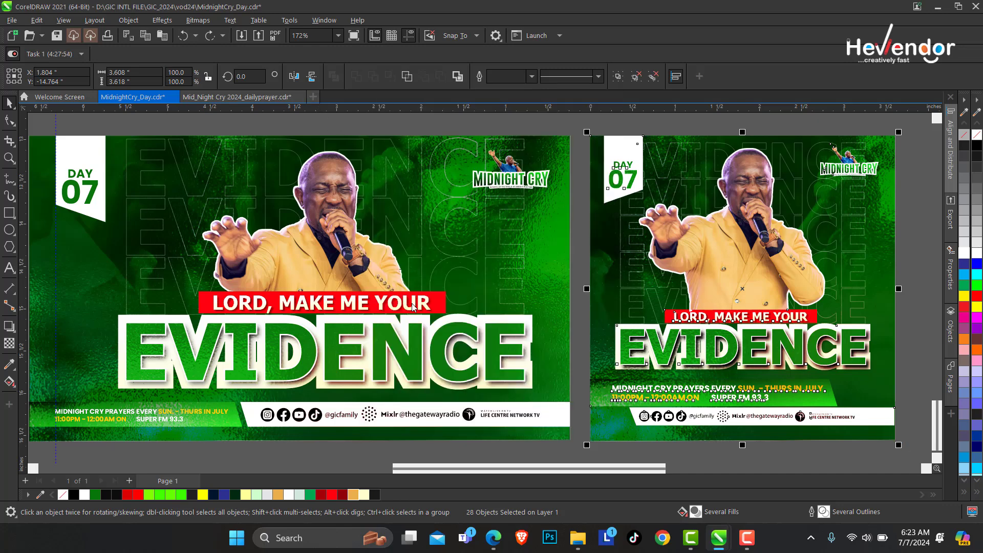
key(ctrl+v)
mouse_move(367, 239)
mouse_down()
mouse_move(736, 223)
mouse_move(311, 265)
mouse_move(356, 216)
mouse_move(353, 233)
mouse_up()
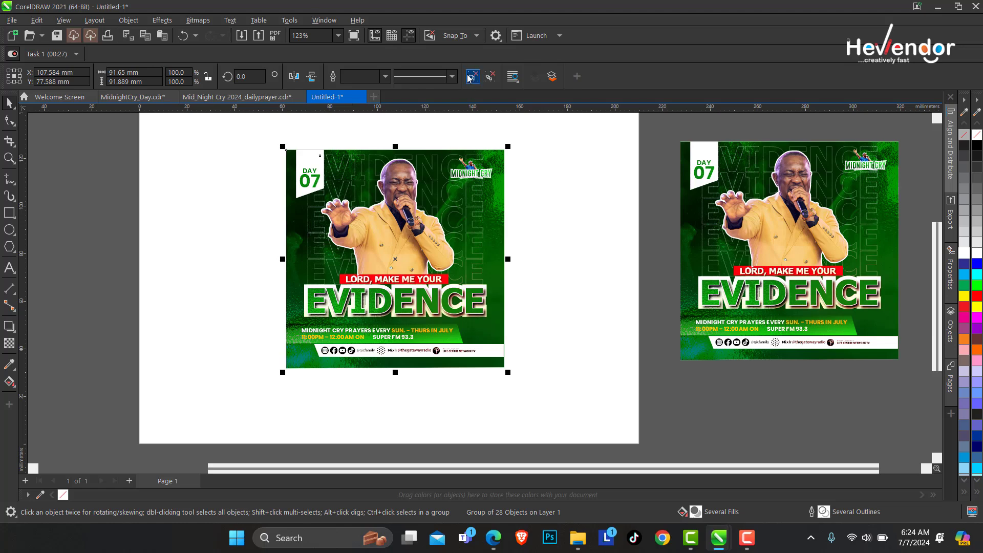
click(576, 179)
Delete the white outline curve surrounding the man's cutout photo on the page's flyer.
click(8, 157)
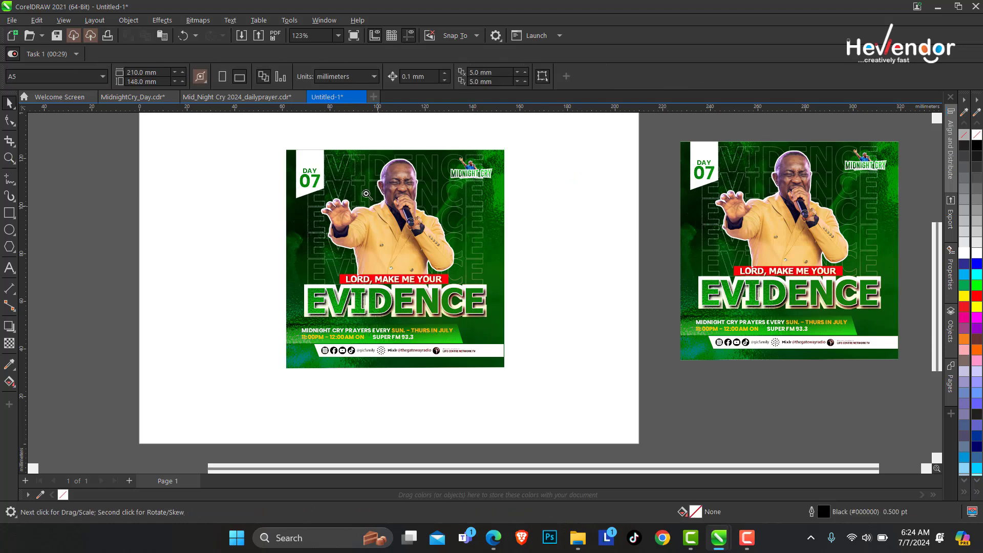
drag(300, 144, 583, 316)
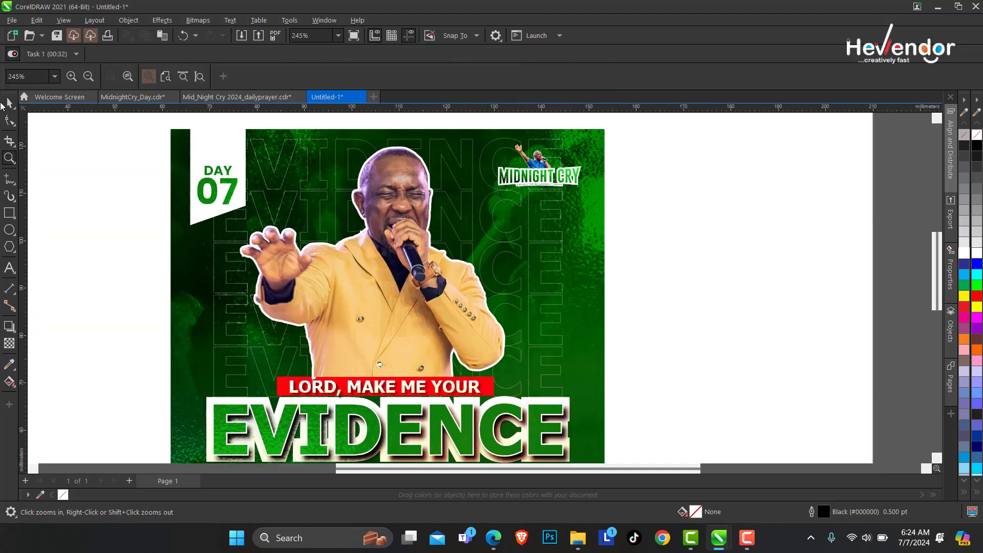
click(8, 102)
click(415, 156)
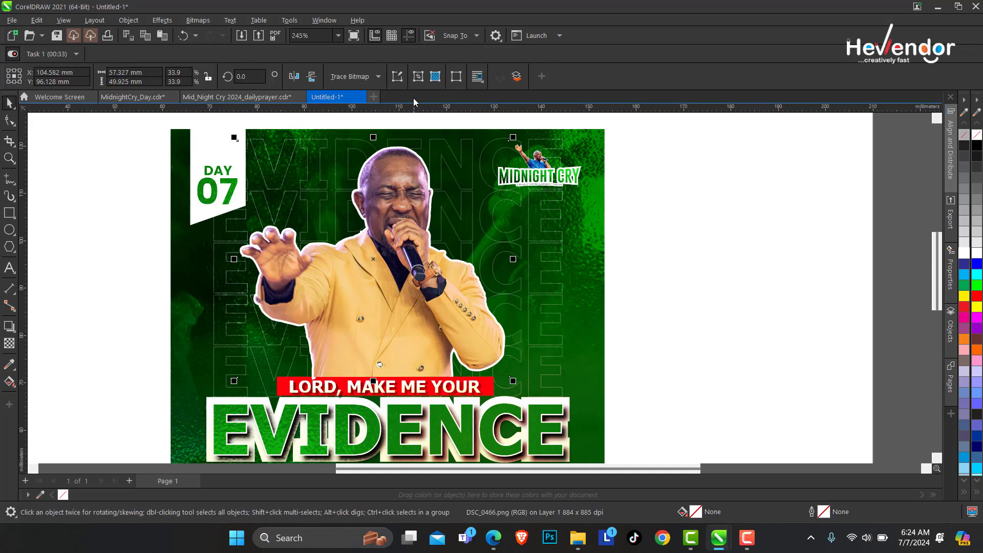
click(416, 161)
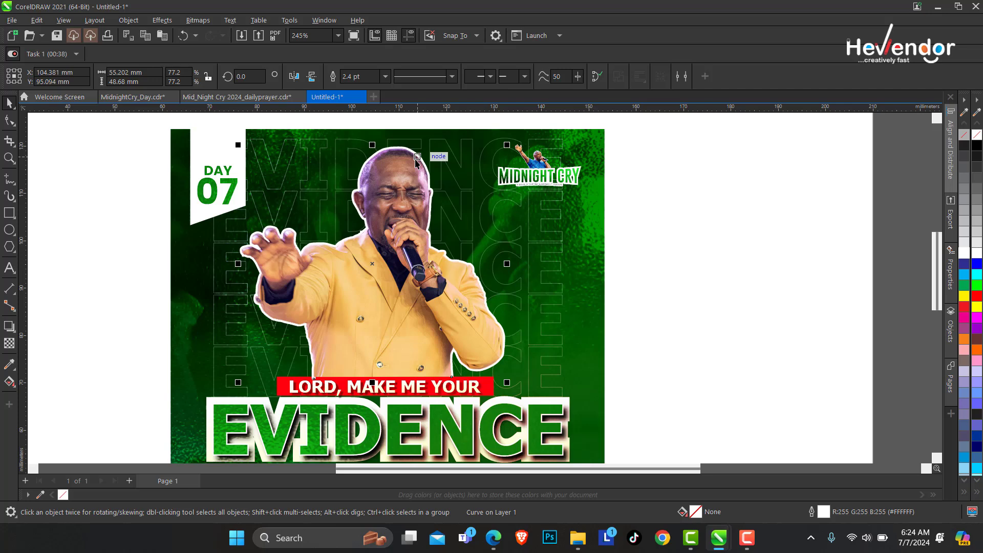
key(Delete)
Try moving the man's photo sideways toward the Midnight Cry logo and undo the move.
click(413, 188)
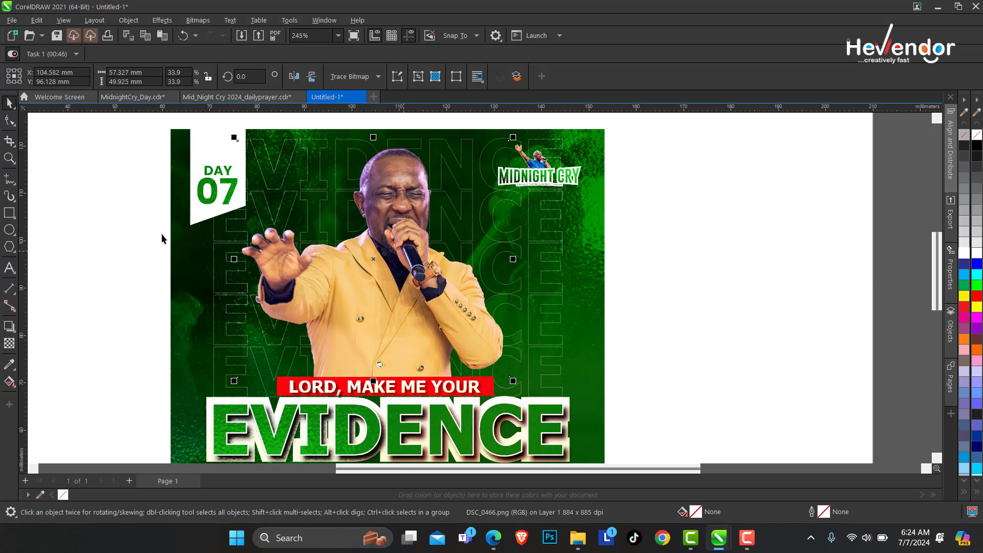
click(9, 345)
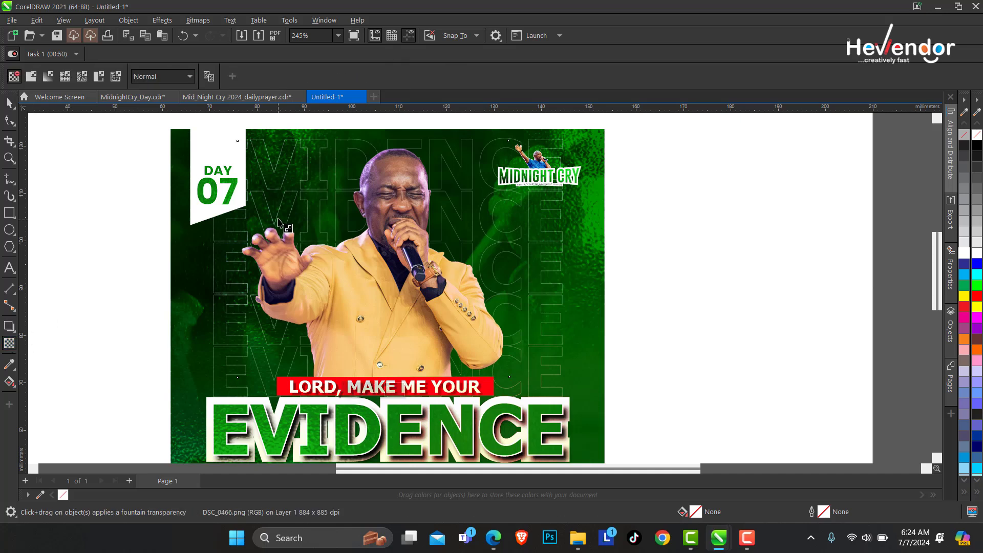
click(8, 103)
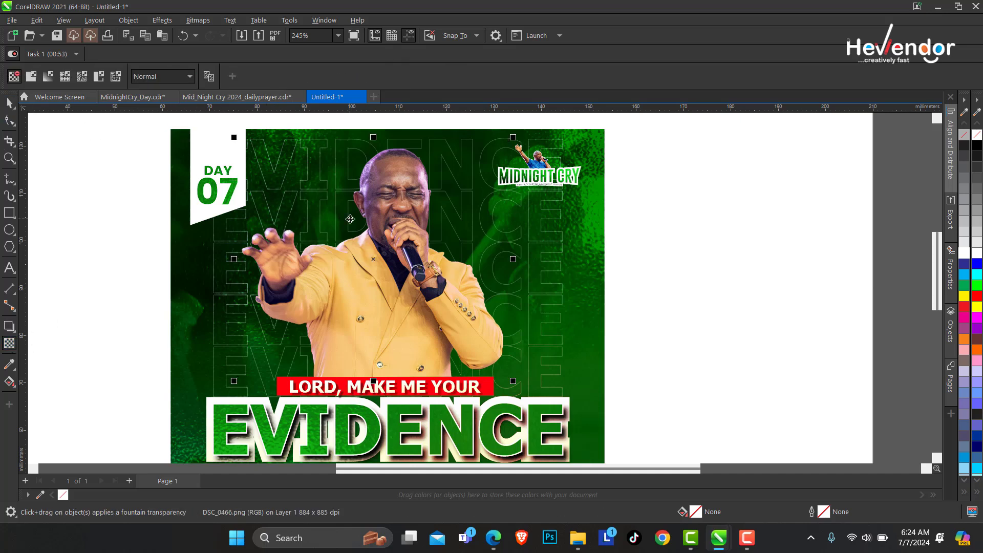
key(space)
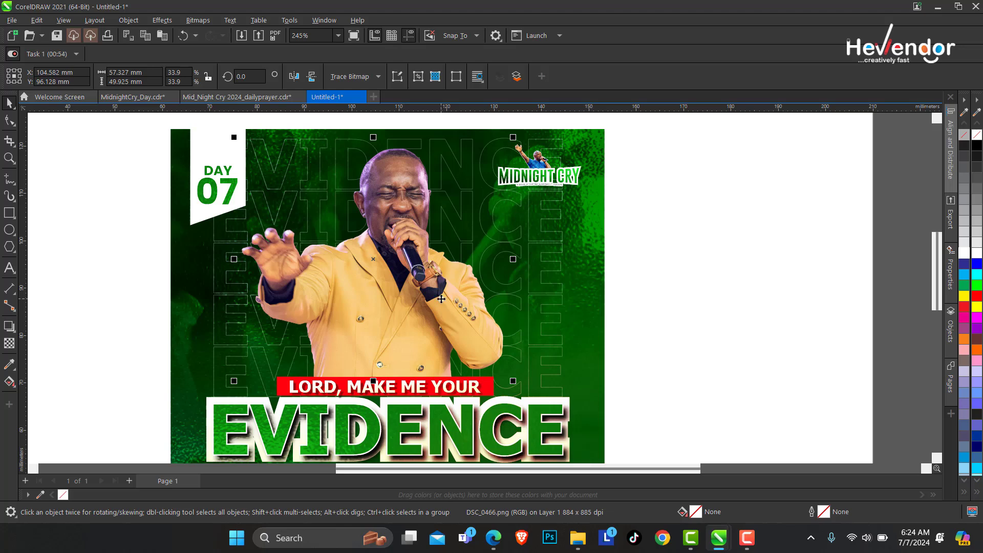
drag(399, 290, 480, 291)
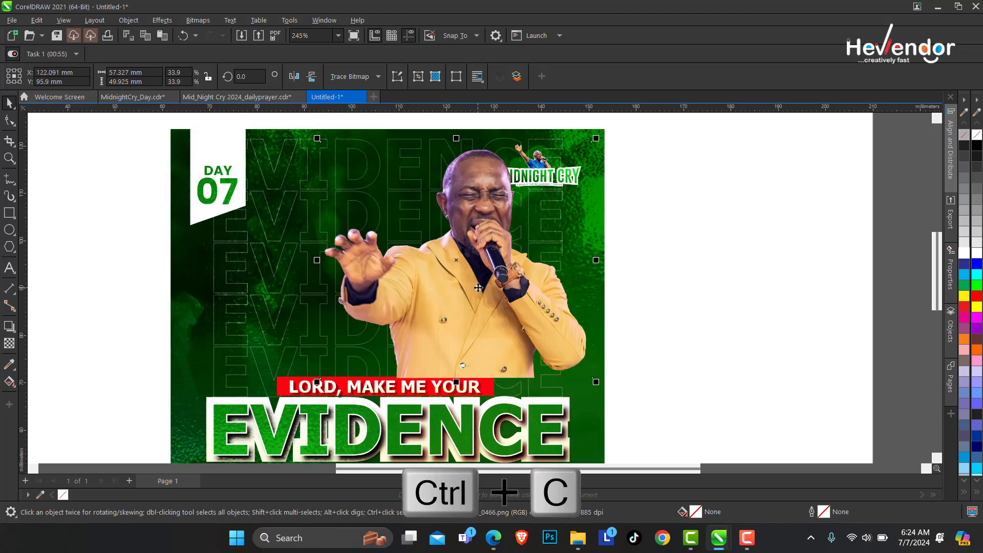
key(ctrl+z)
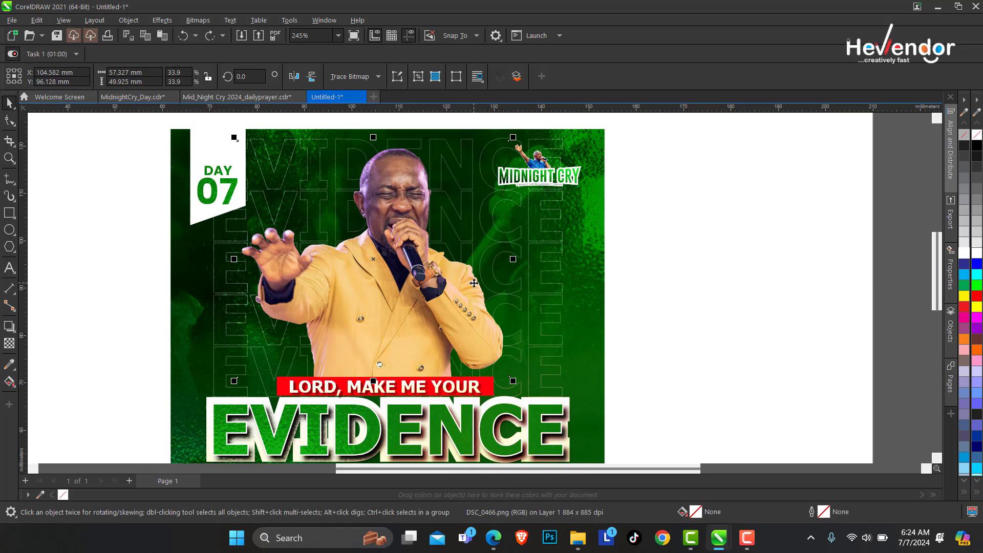
Paste a duplicate of the man's photo and keep it exactly over the original.
key(ctrl+v)
drag(415, 267, 493, 281)
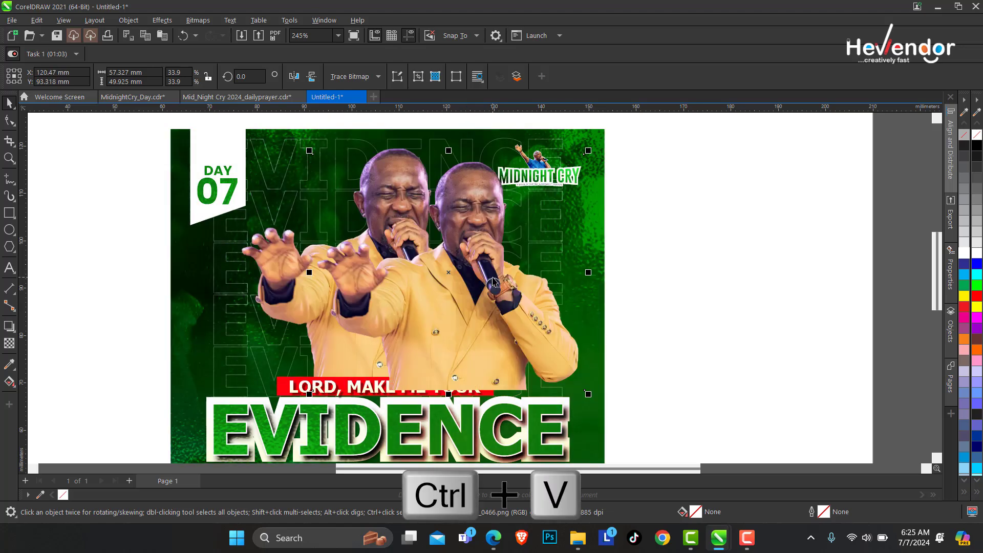
key(ctrl+z)
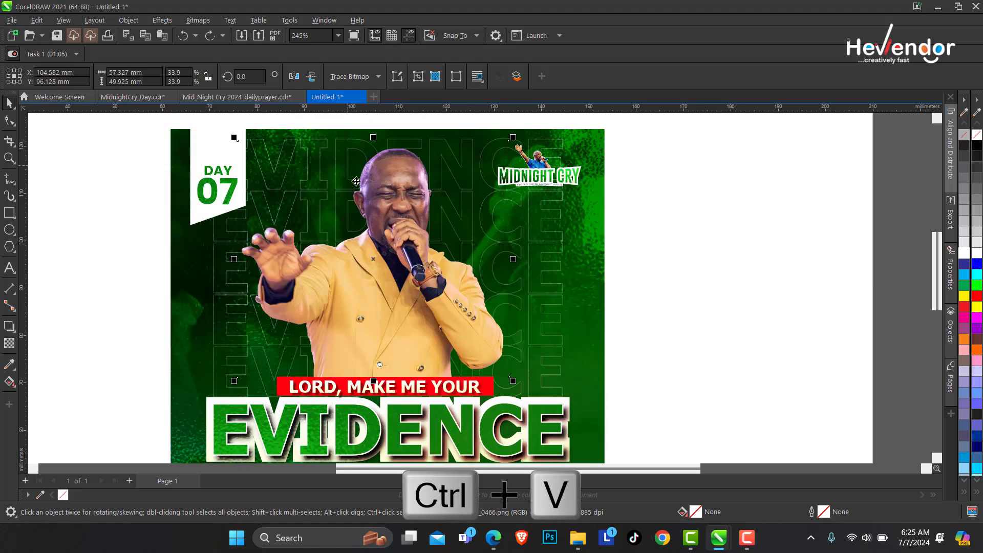
Turn the duplicated photo into a black silhouette by setting its brightness to -100.
click(164, 21)
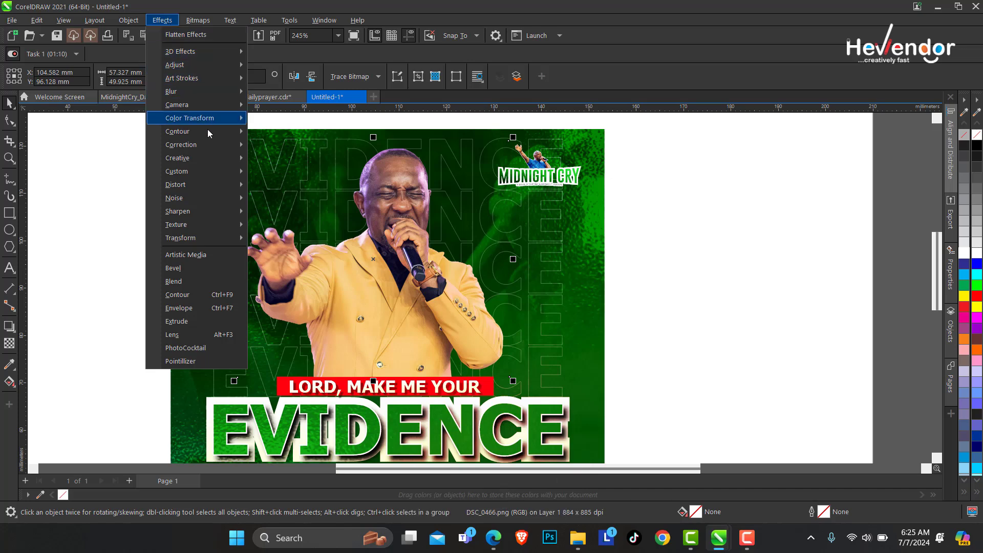
mouse_move(216, 63)
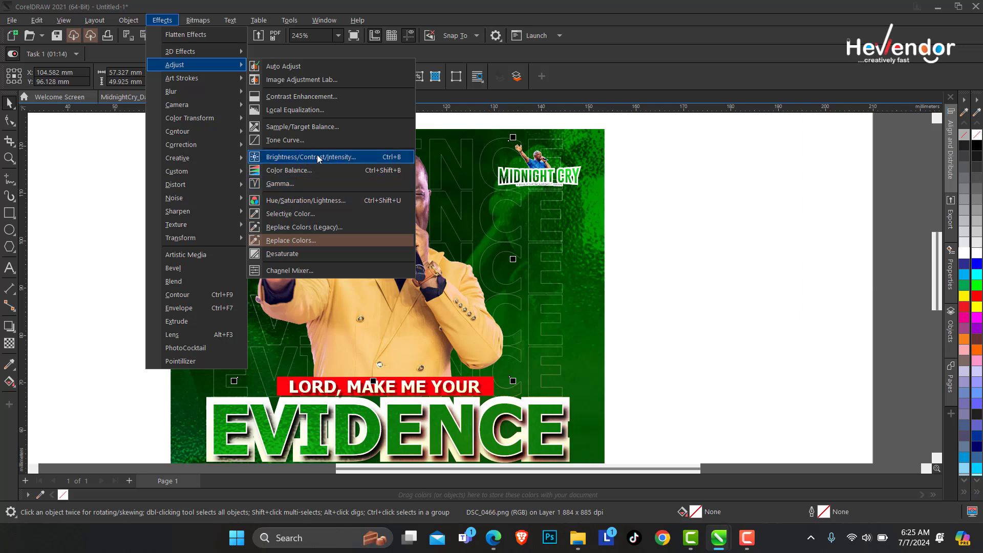
key(ctrl+b)
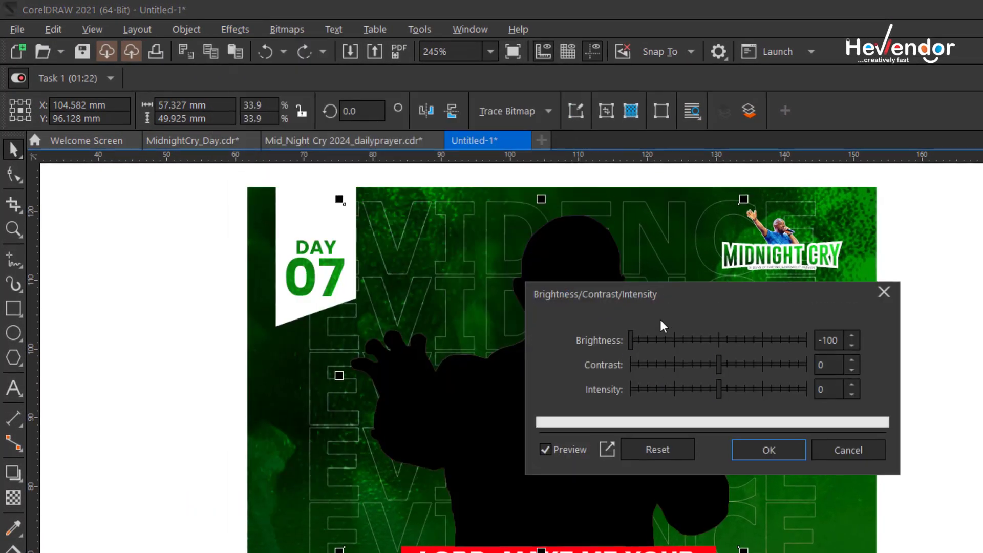
drag(686, 295, 895, 291)
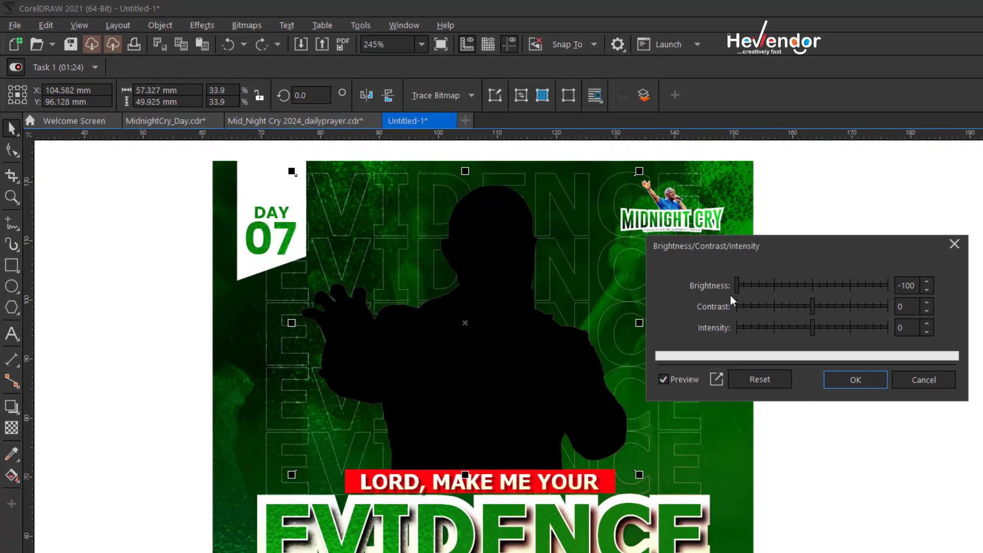
drag(736, 288, 920, 286)
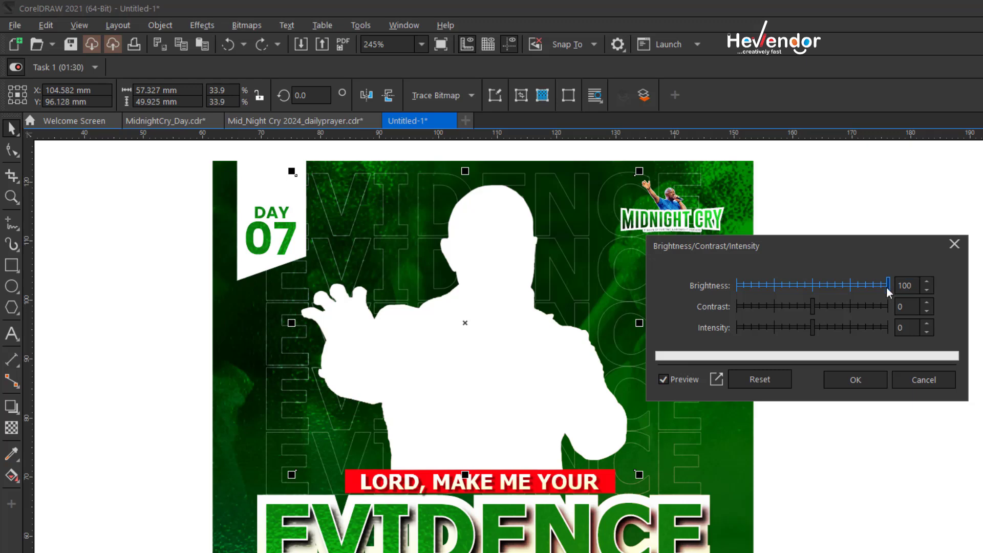
drag(886, 287, 684, 289)
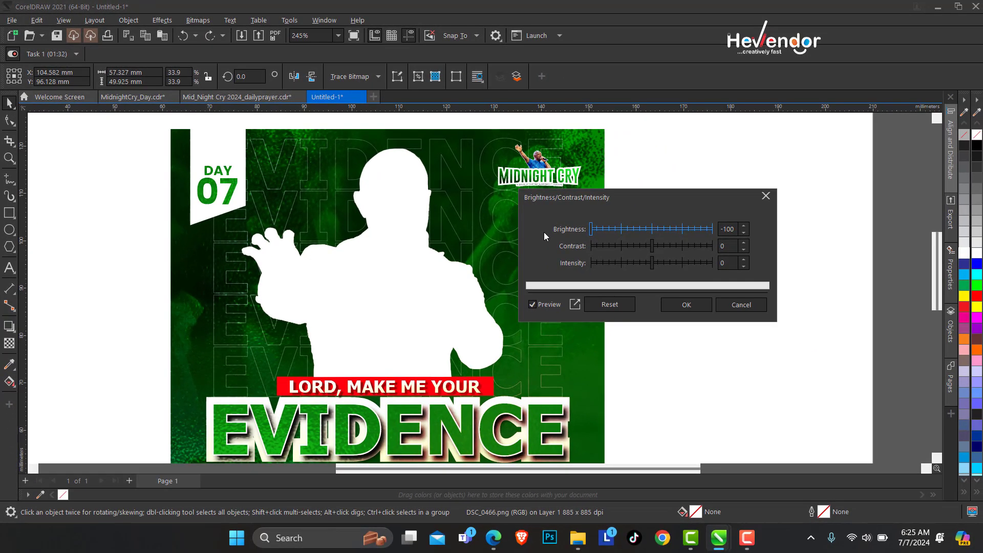
click(686, 305)
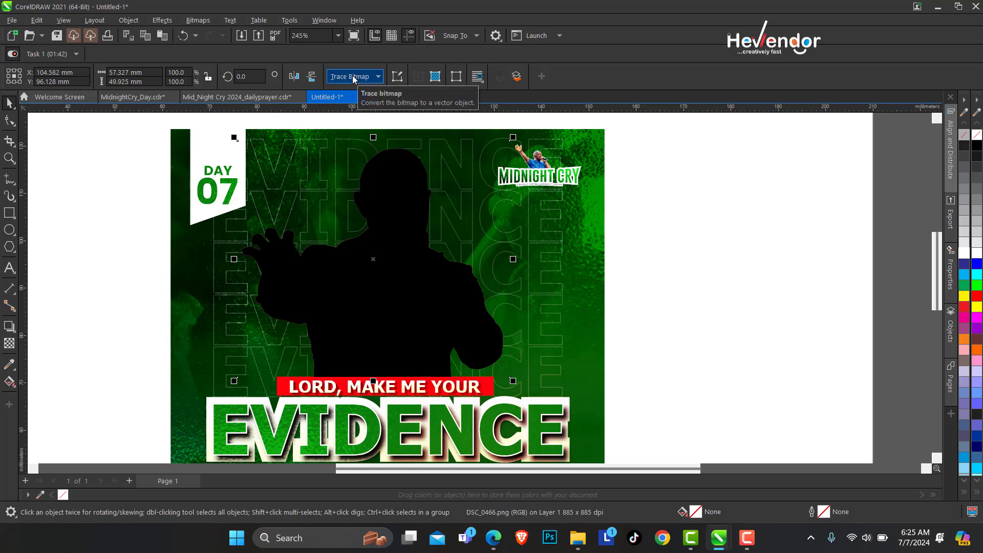
Convert the black silhouette to a curve with Quick Trace and fill the traced curve with white in place.
click(372, 77)
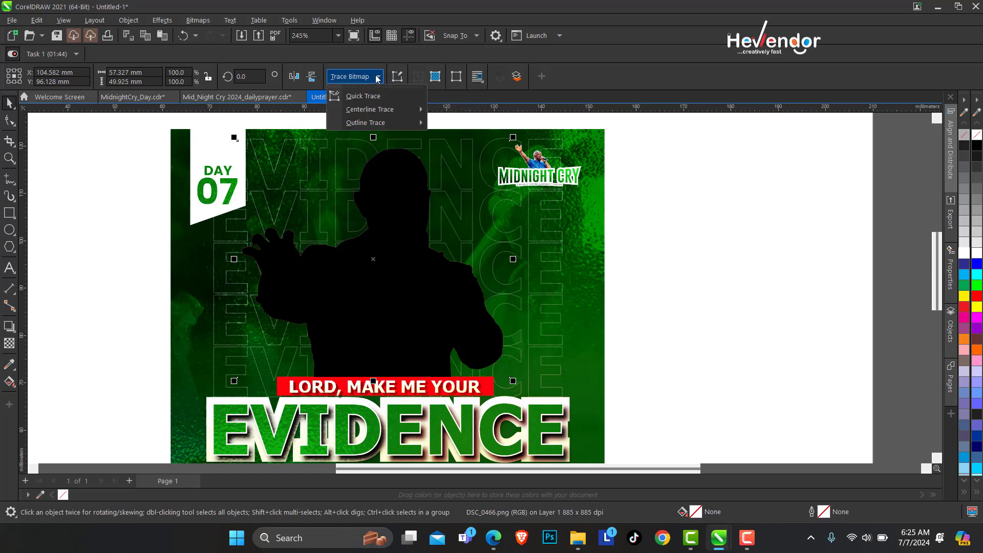
click(369, 96)
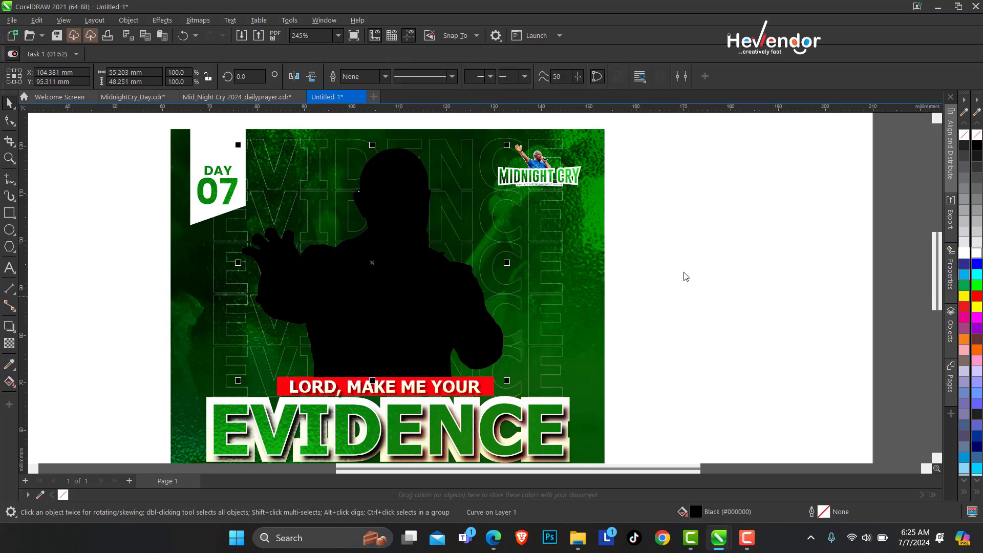
click(977, 253)
drag(399, 266, 509, 274)
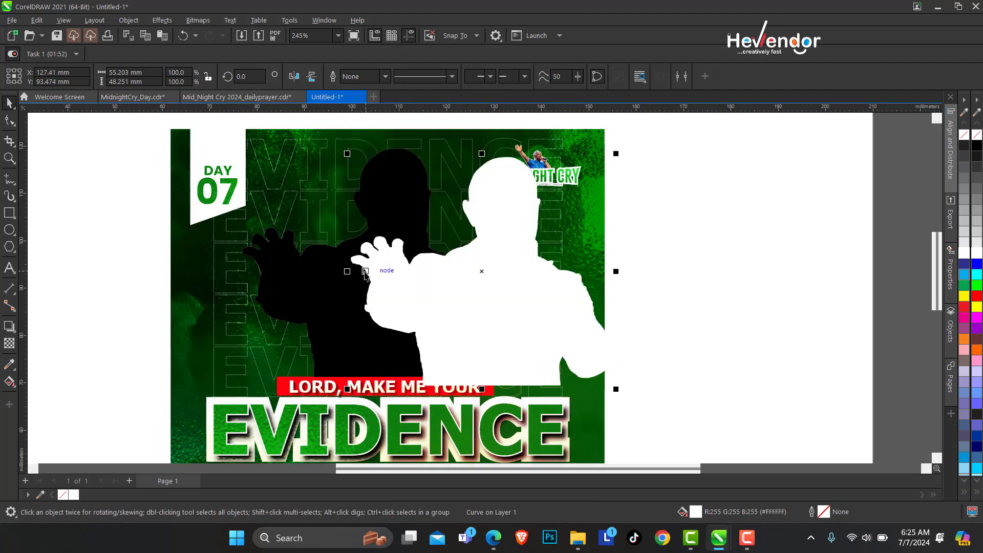
key(ctrl+z)
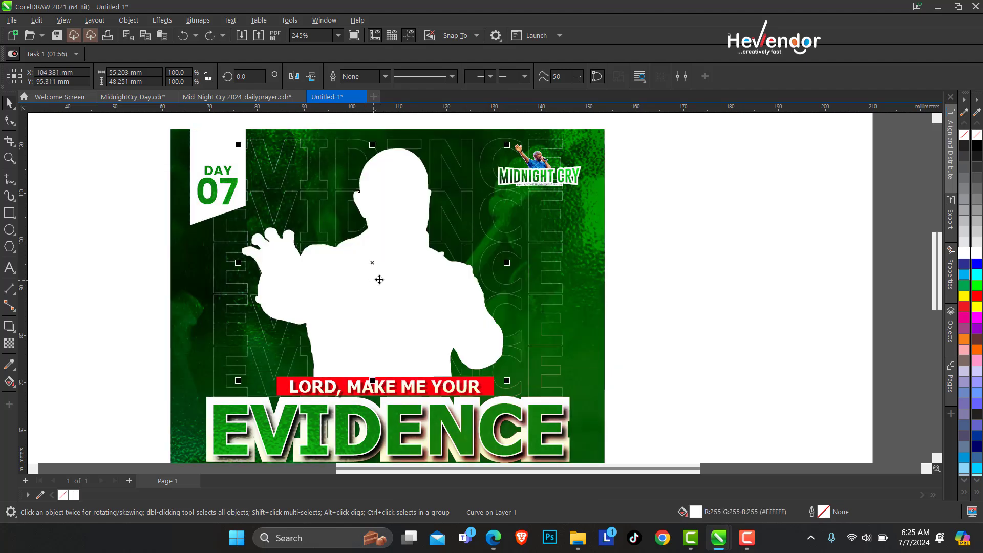
Try deleting the black bitmap beneath the white traced silhouette and undo the deletion.
alt+click(383, 279)
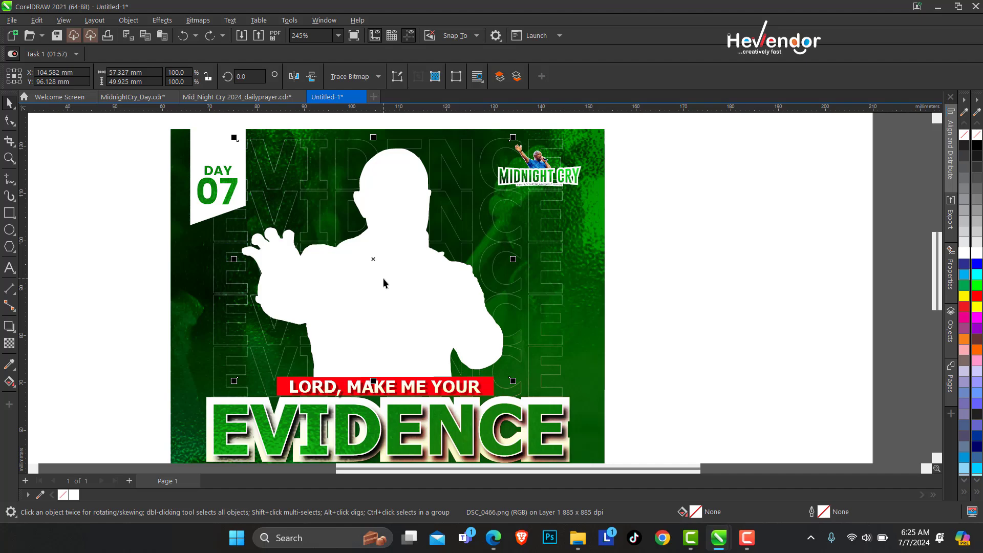
key(Delete)
click(397, 273)
key(Delete)
key(ctrl+z)
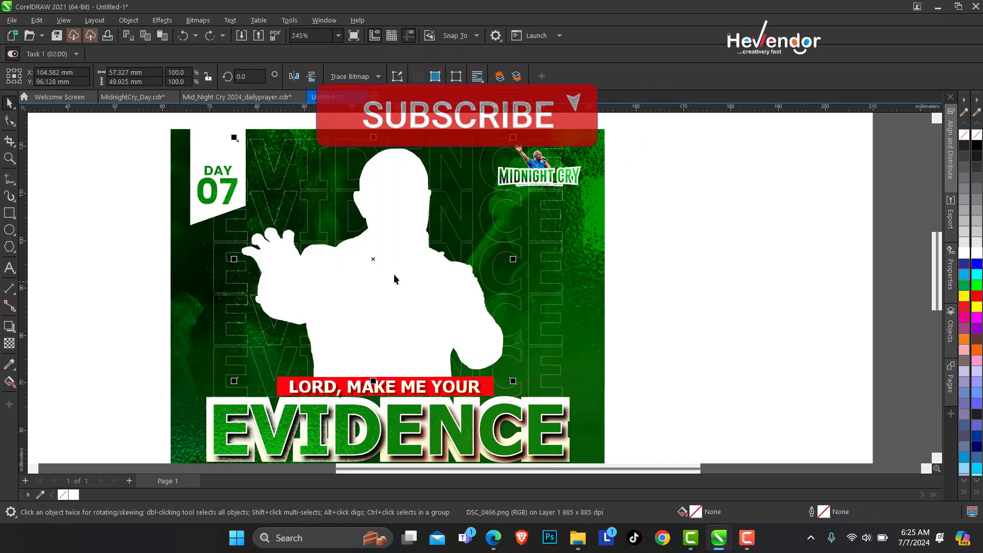
Try moving the white silhouette and the black bitmap off the photo and recolouring the traced silhouette blue, cyan, red, magenta and purple.
drag(395, 275, 496, 278)
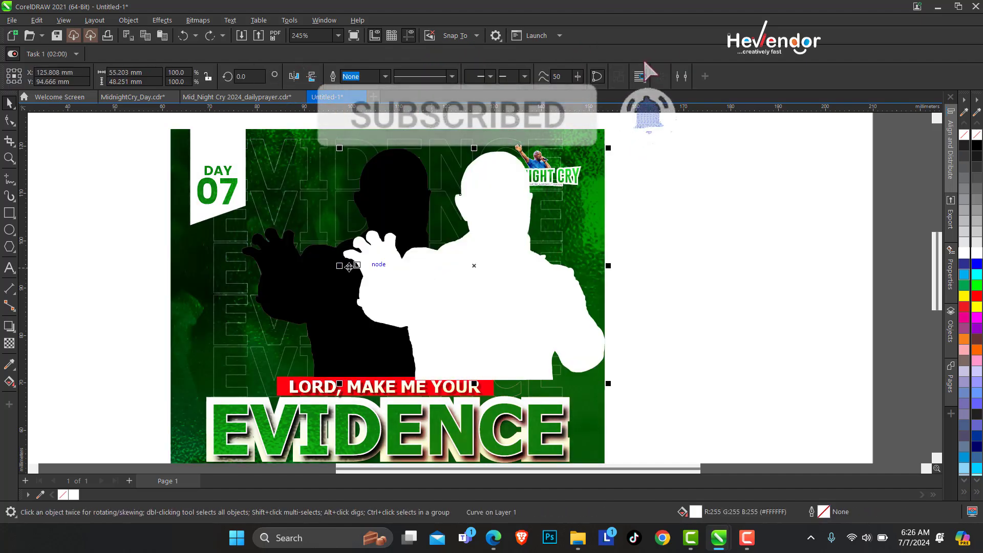
drag(322, 284, 162, 302)
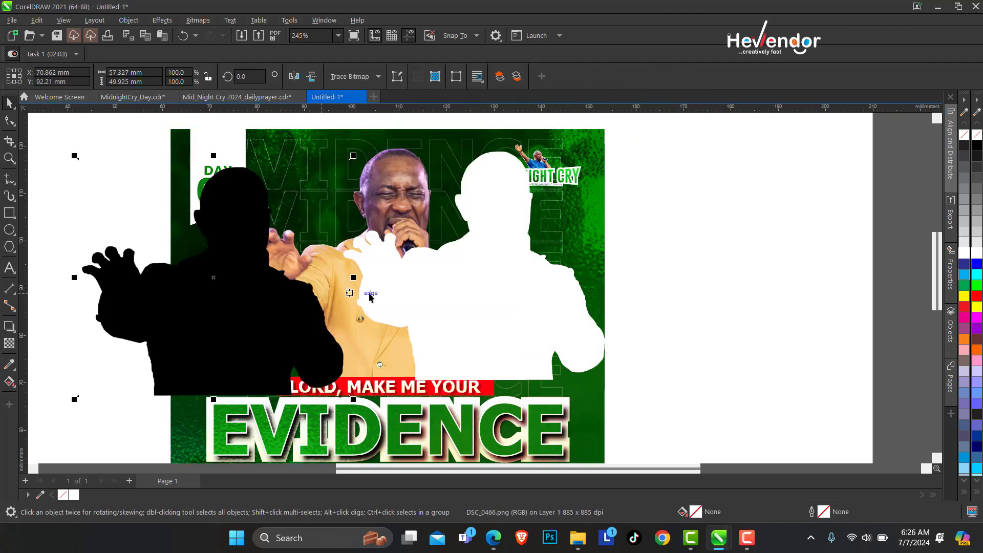
click(489, 287)
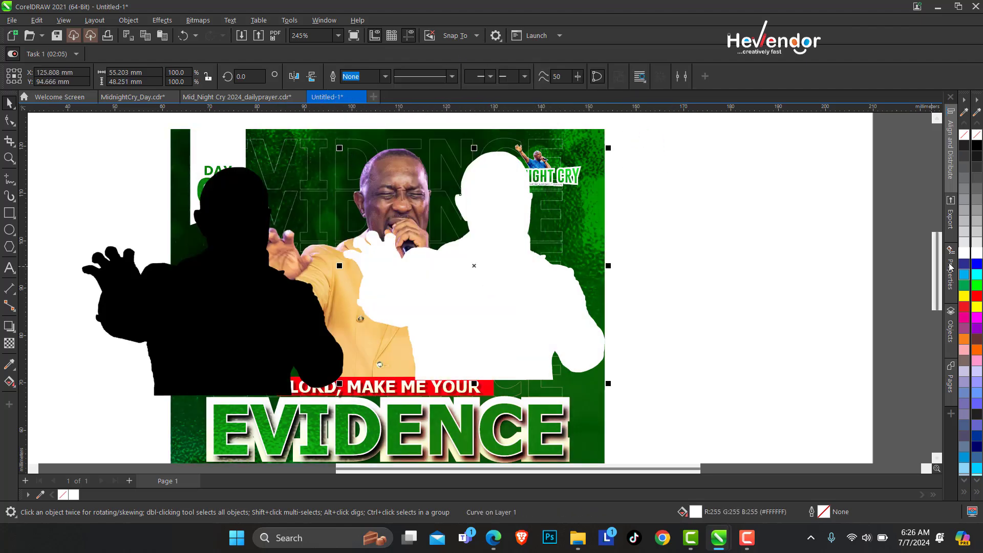
click(977, 265)
click(977, 277)
click(977, 296)
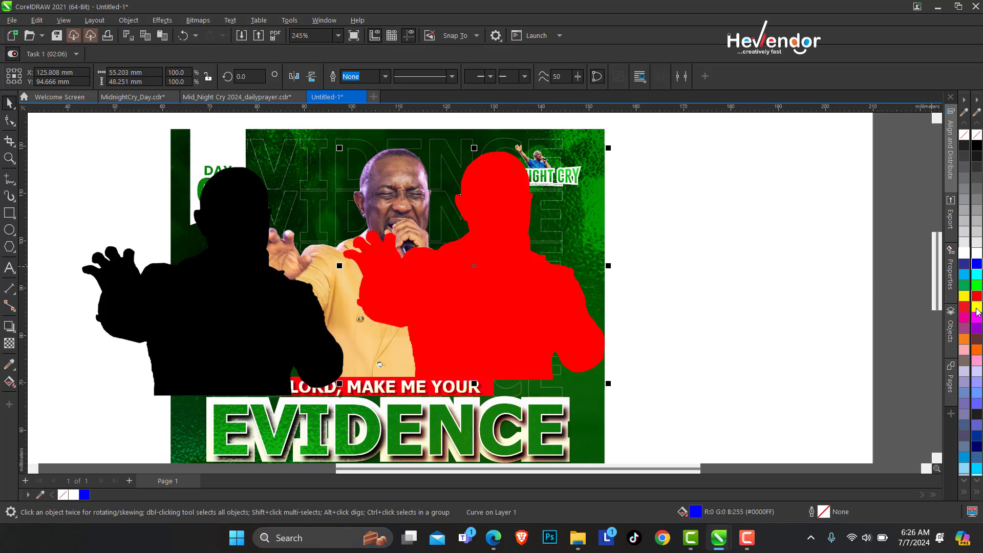
click(977, 318)
click(977, 328)
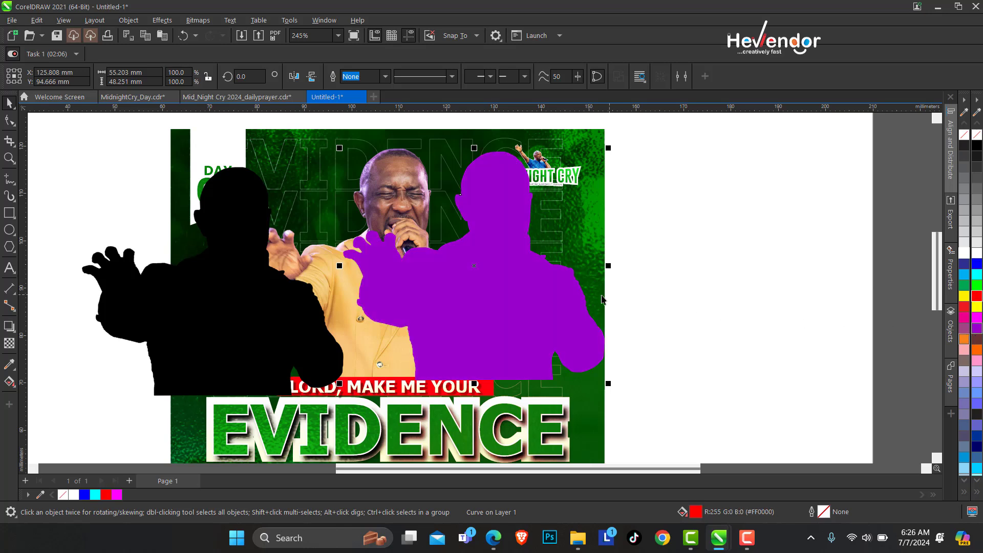
Undo the trial fill colours and the moves of the traced silhouette and the black bitmap.
key(ctrl+z)
key(ctrl+z)
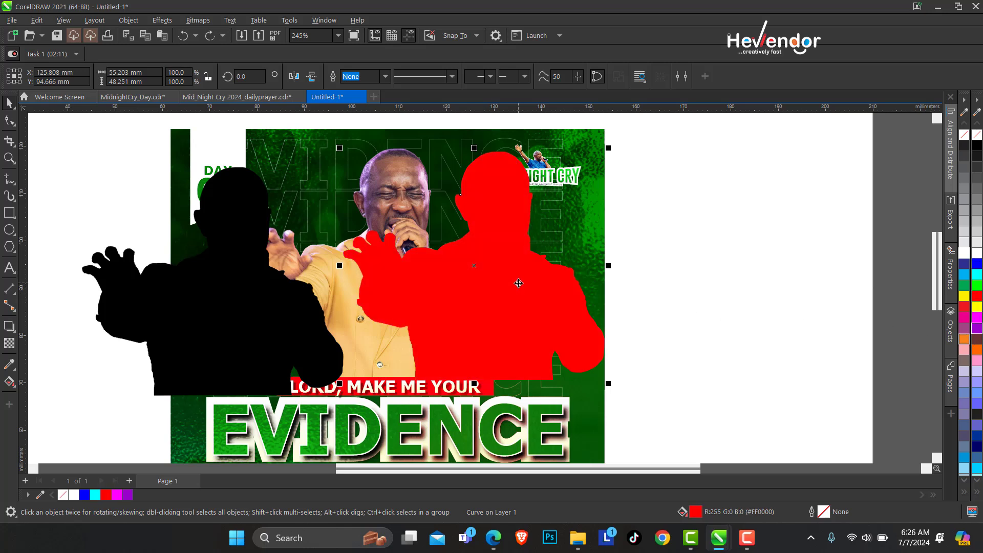
key(ctrl+z)
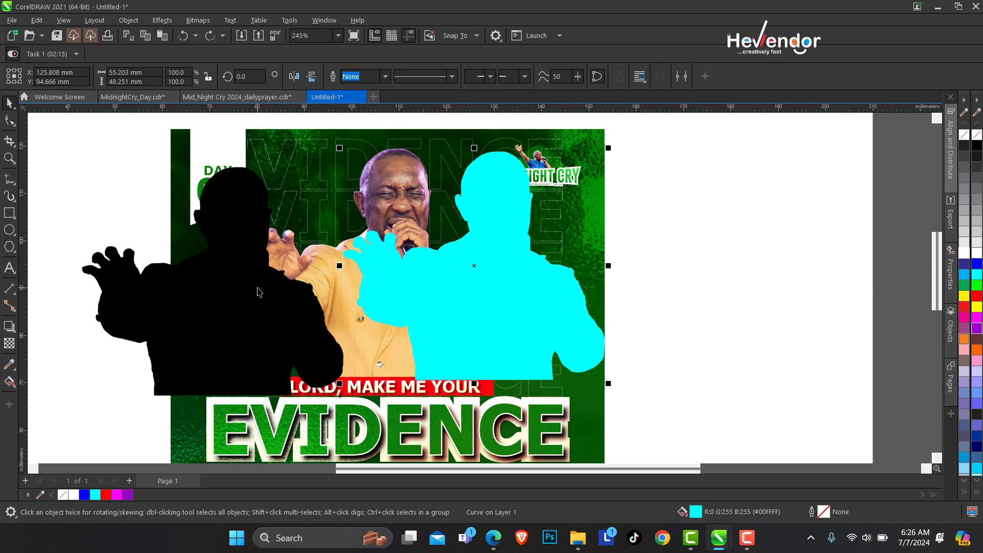
key(ctrl+z)
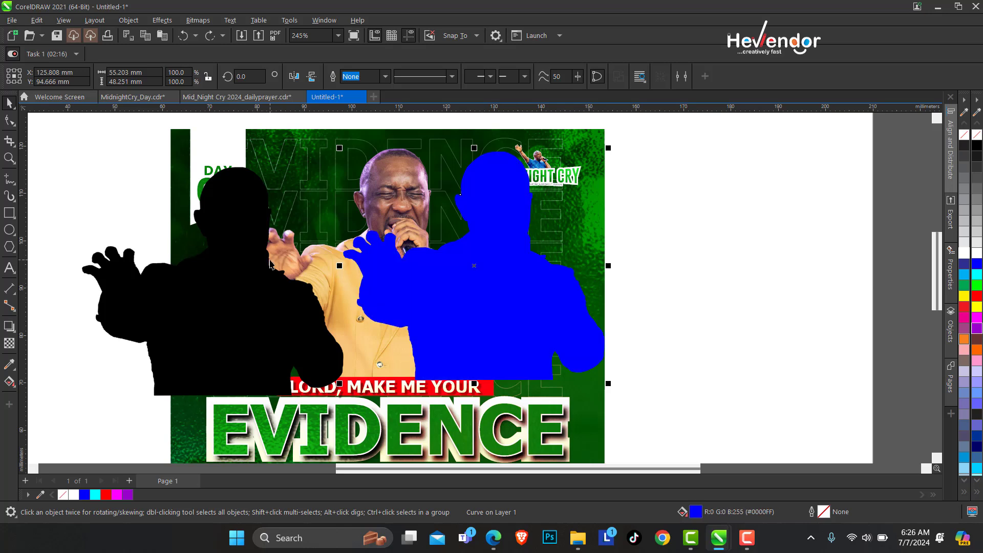
key(ctrl+z)
key(ctrl+z)
key(ctrl+z)
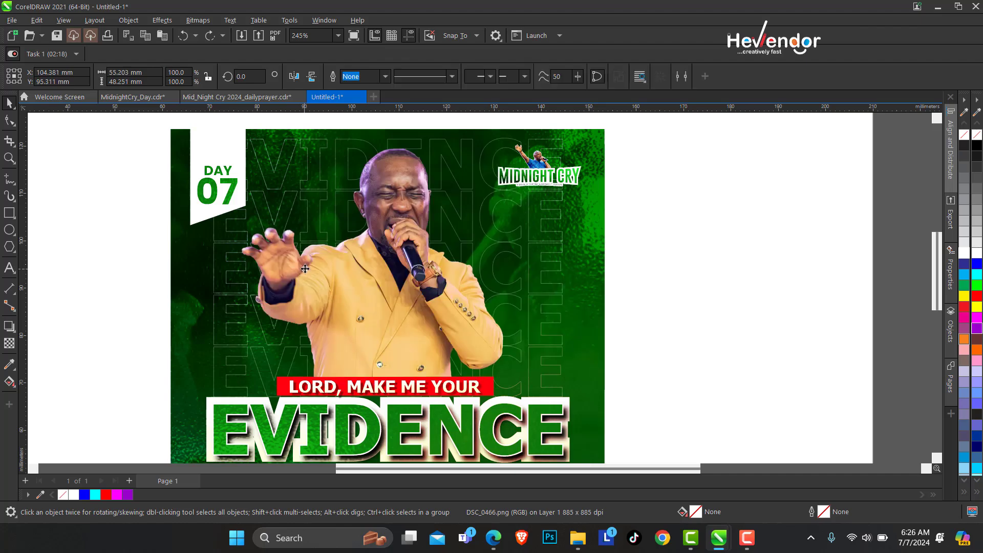
key(ctrl+z)
Delete the black bitmap beneath the white traced silhouette.
click(388, 286)
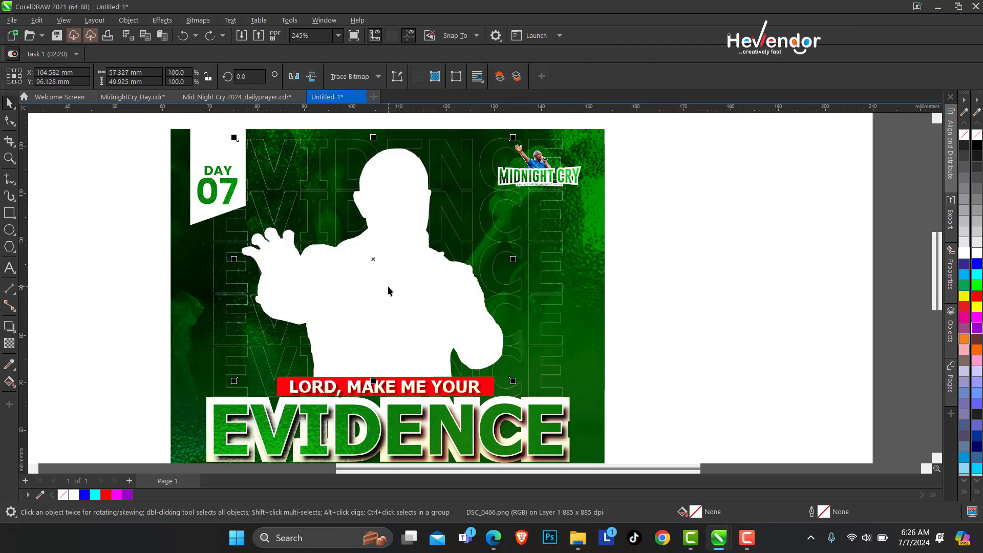
key(ctrl+shift+z)
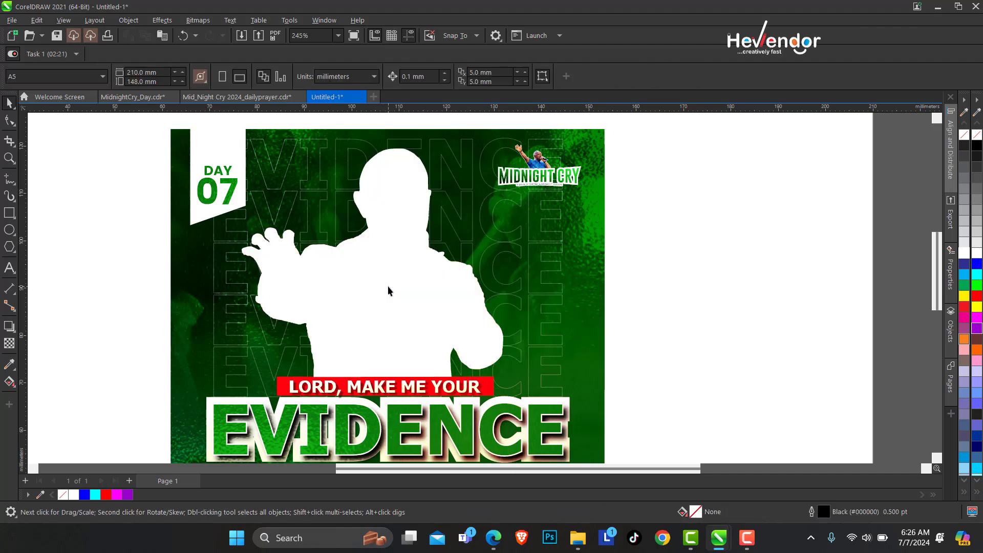
Give the white traced silhouette a bright green 12 pt outline and place it behind the man's photo.
right_click(976, 290)
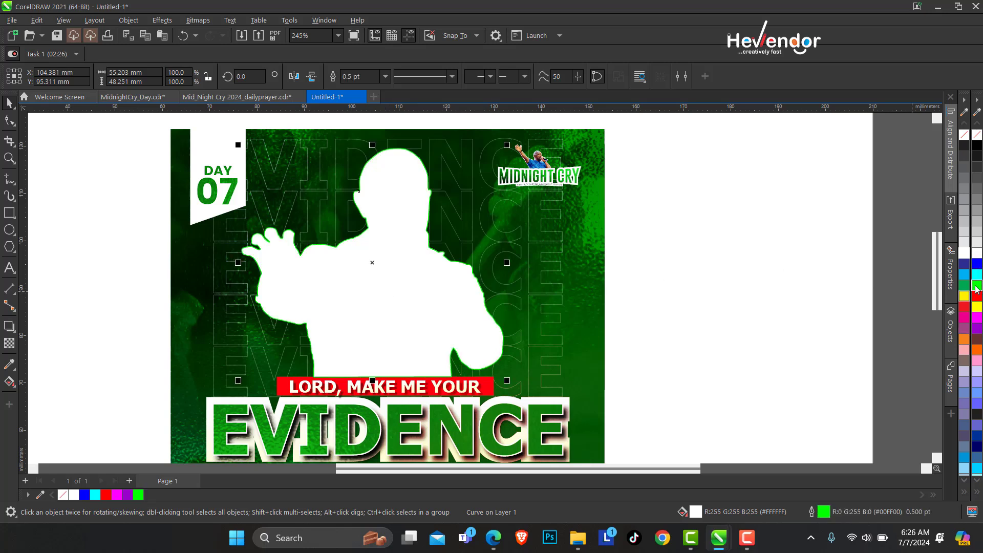
click(385, 77)
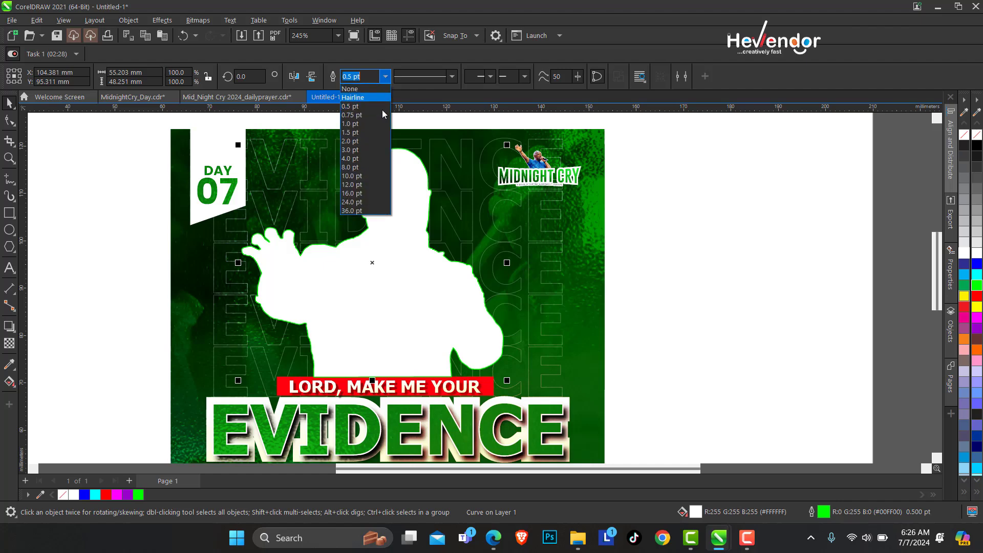
click(367, 181)
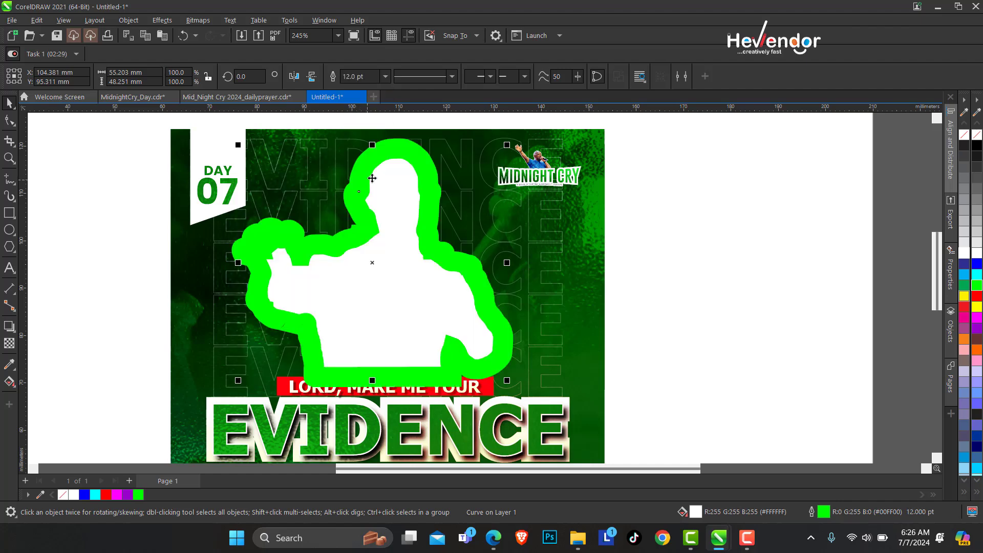
key(shift+Page_Down)
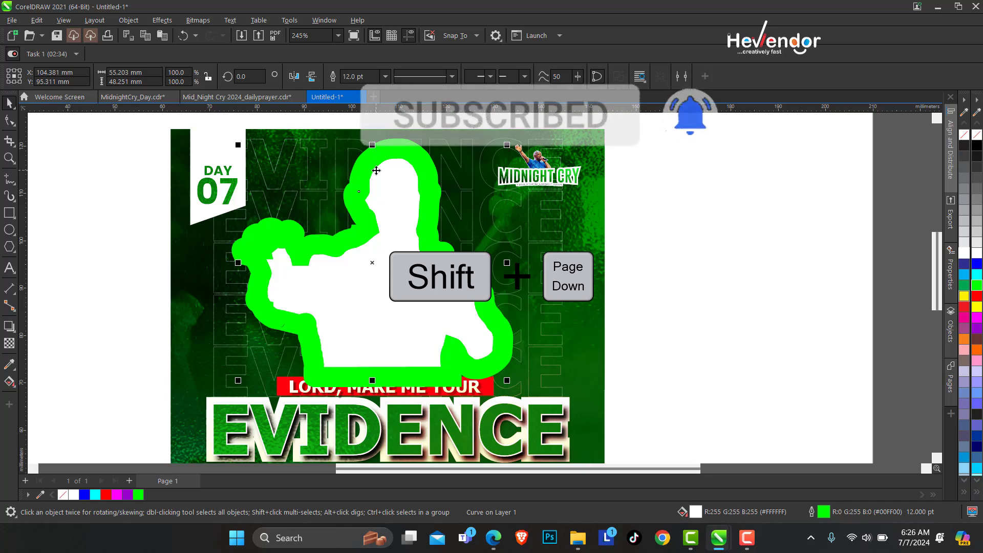
key(shift+Page_Down)
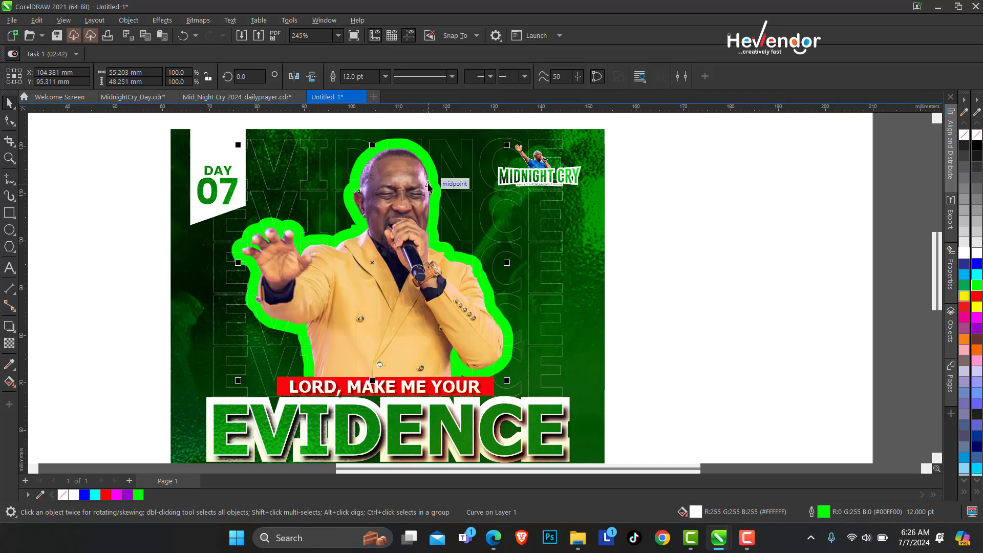
Try bringing the outlined silhouette to the front of the page and undo the reordering.
click(162, 20)
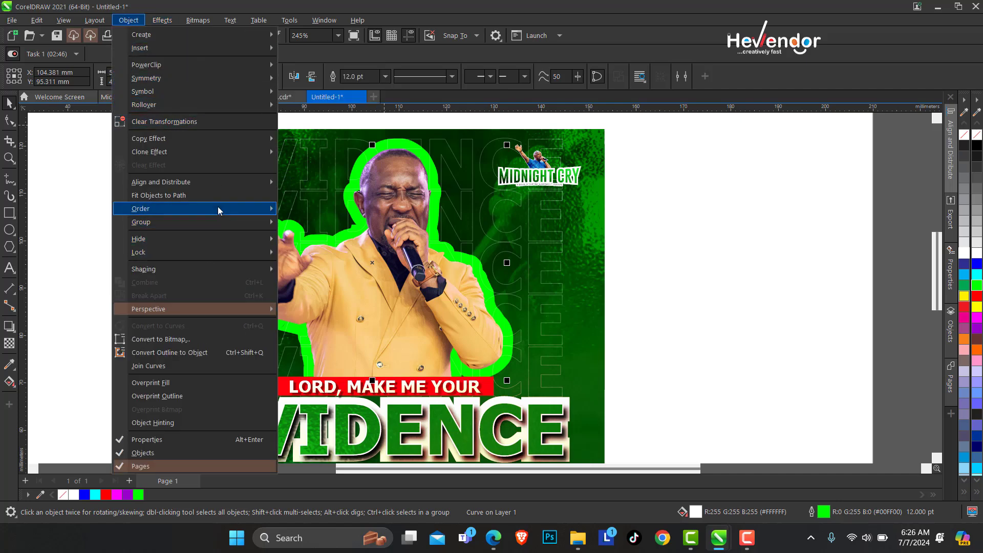
mouse_move(218, 209)
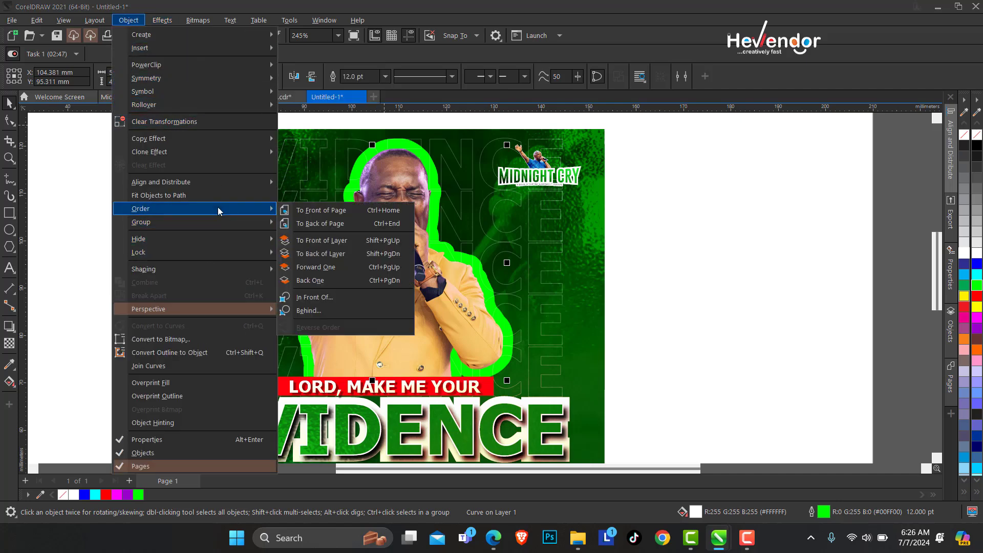
click(345, 215)
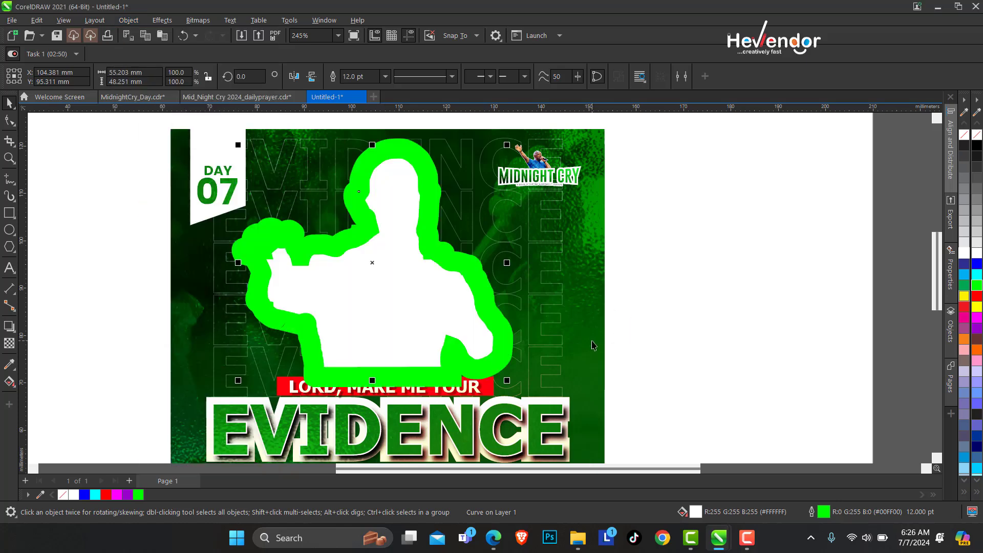
click(576, 323)
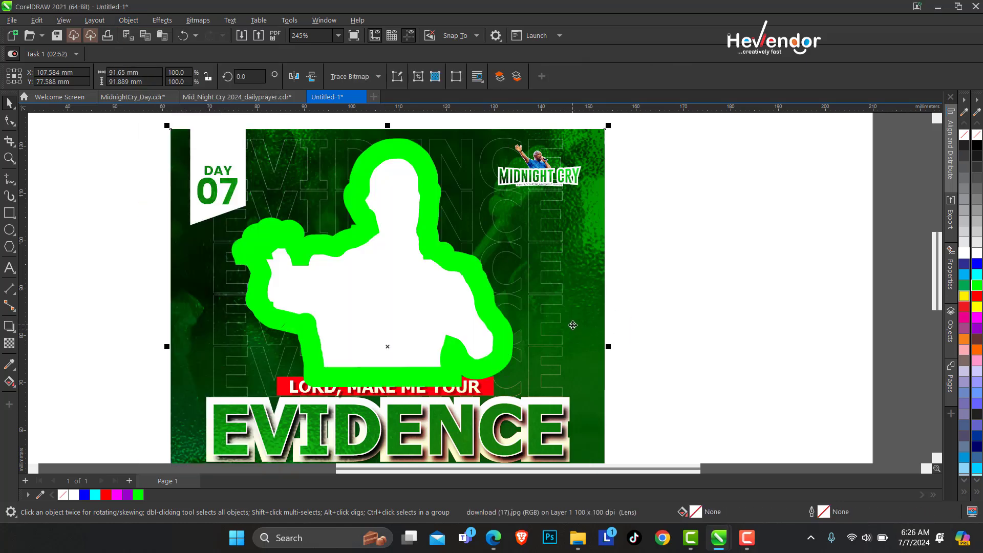
key(ctrl+z)
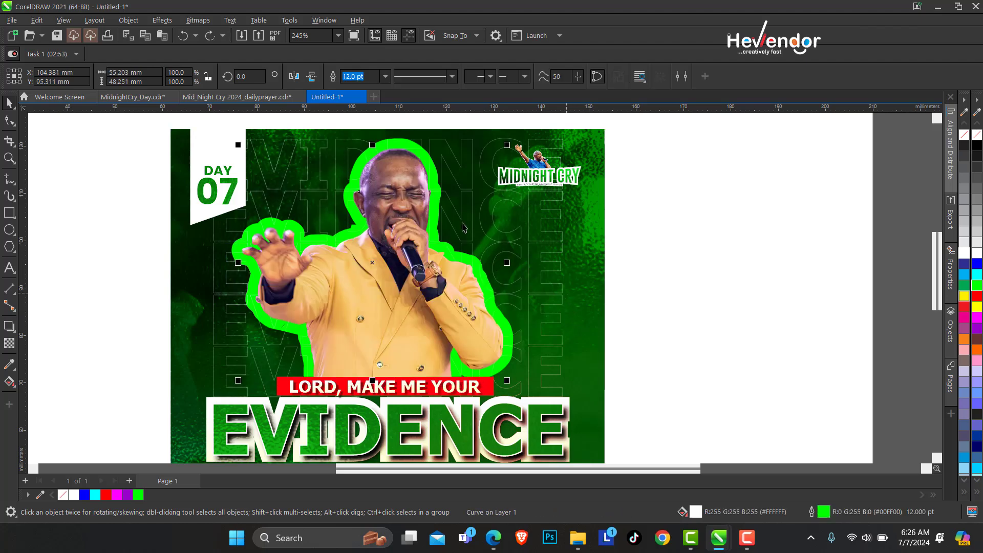
click(417, 170)
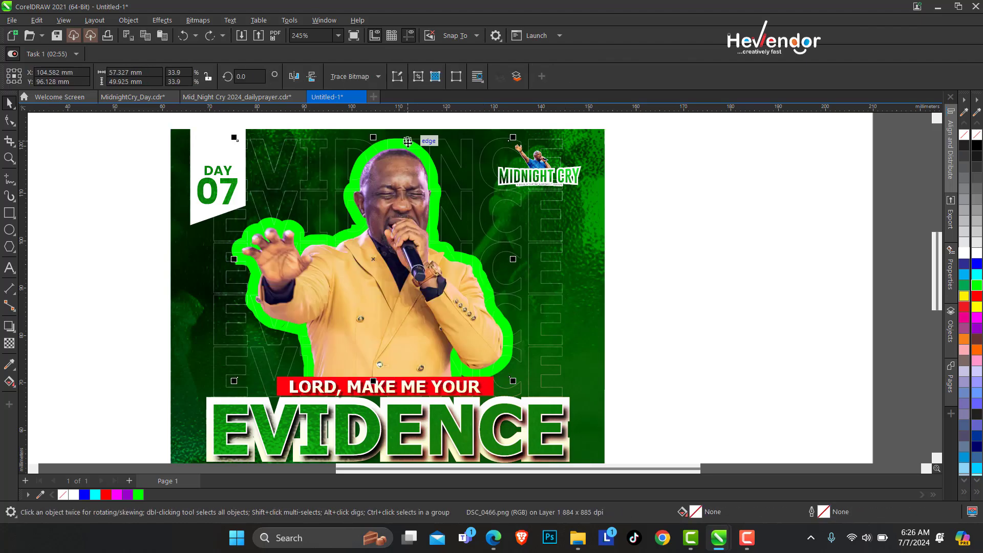
click(407, 147)
click(401, 164)
click(415, 235)
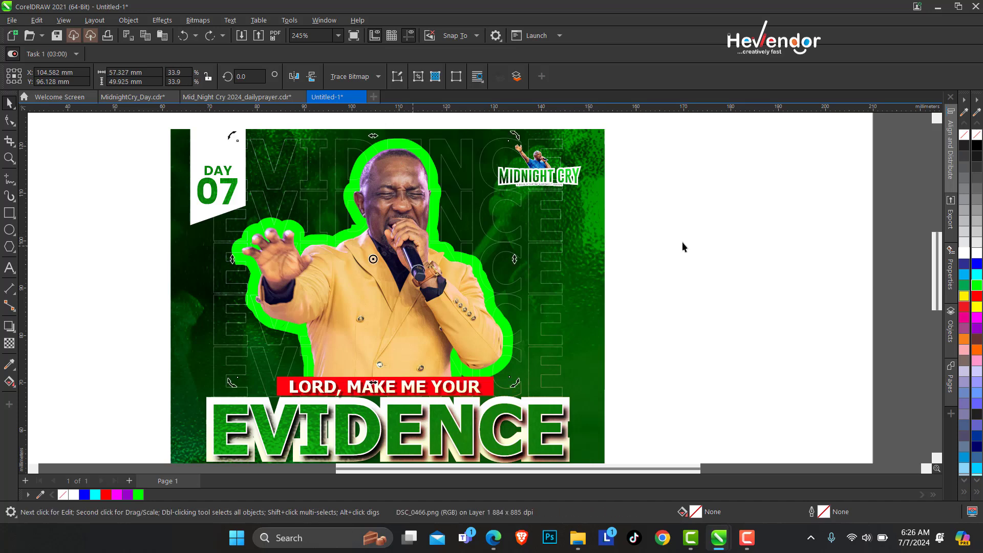
click(377, 290)
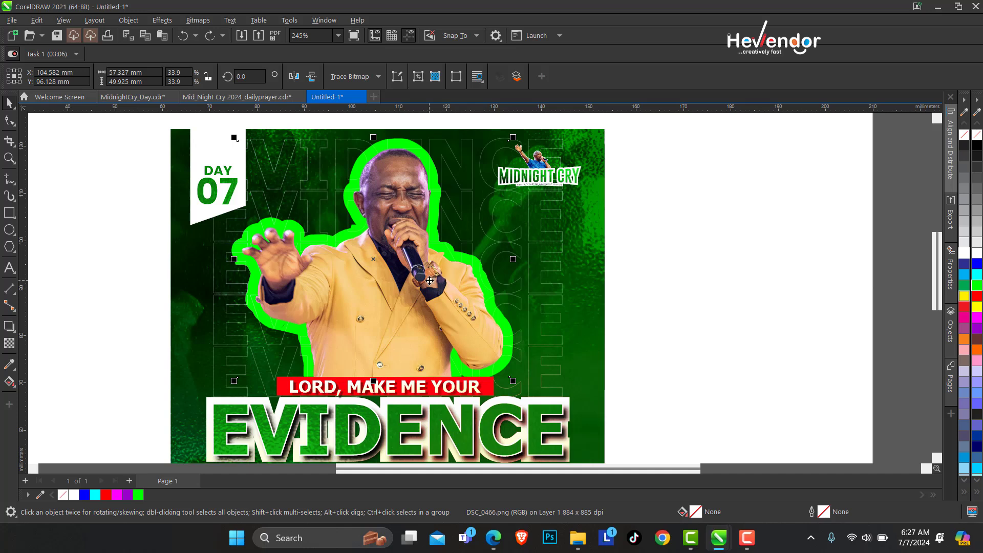
Select the outlined silhouette beneath the man's photo and set its outline width to 2 pt.
alt+click(430, 281)
alt+click(430, 281)
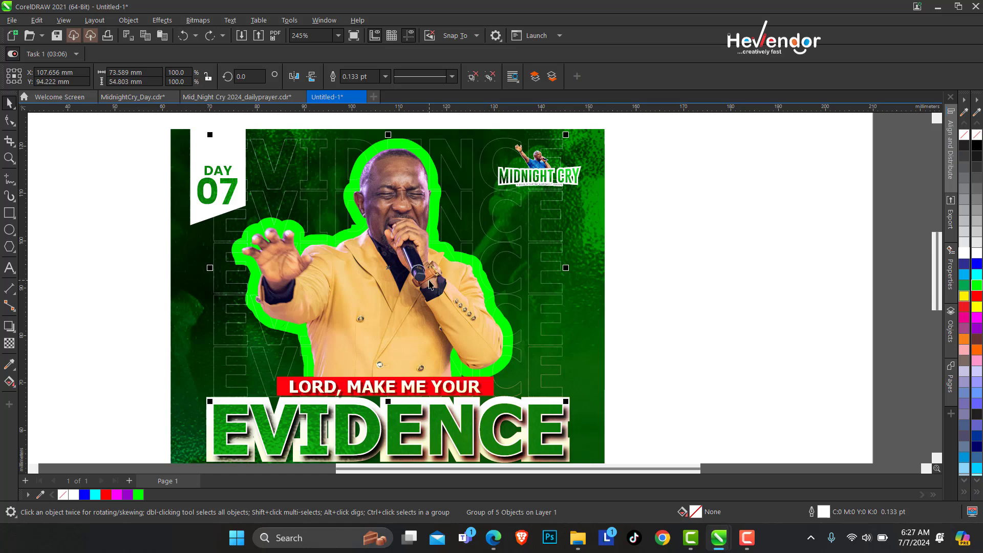
click(411, 150)
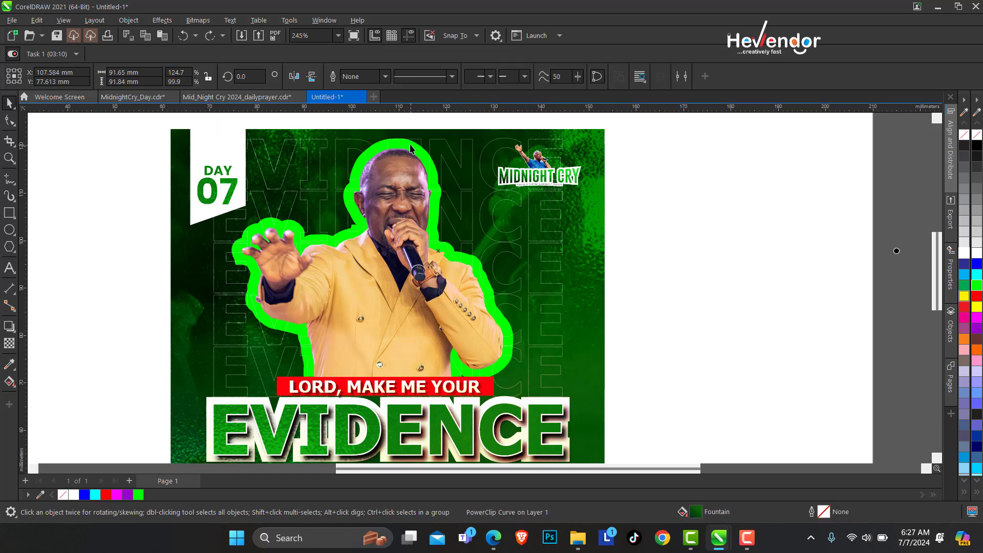
alt+click(412, 160)
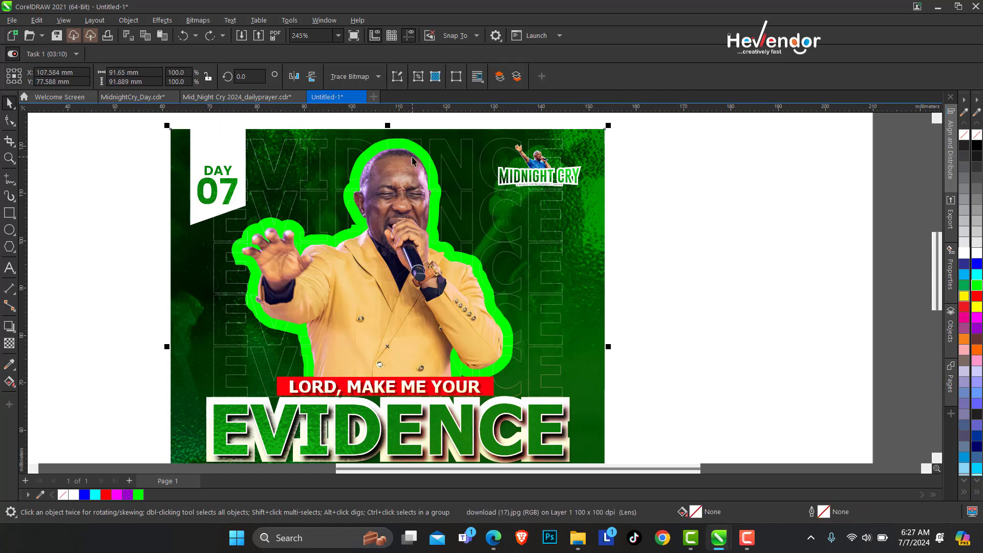
alt+click(412, 149)
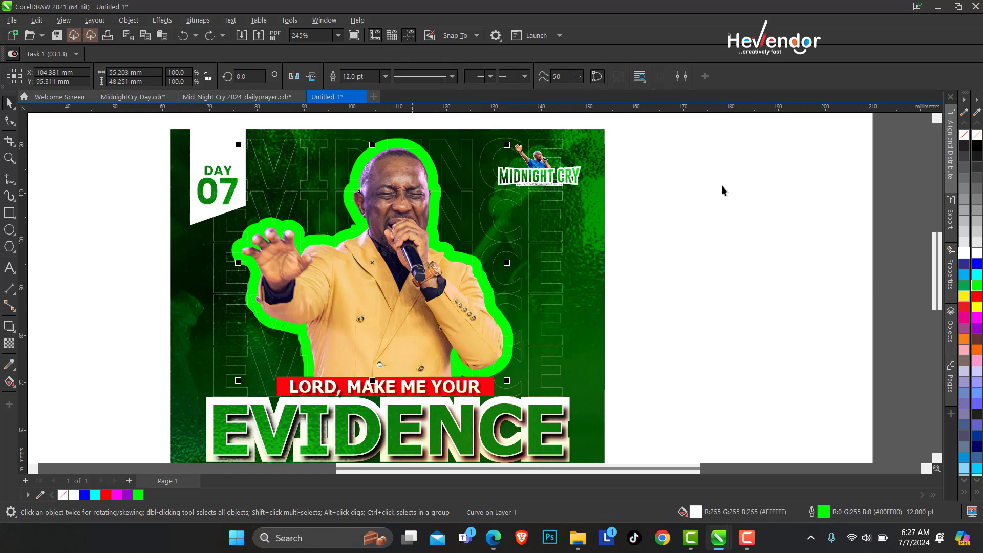
click(385, 77)
text(2)
key(Return)
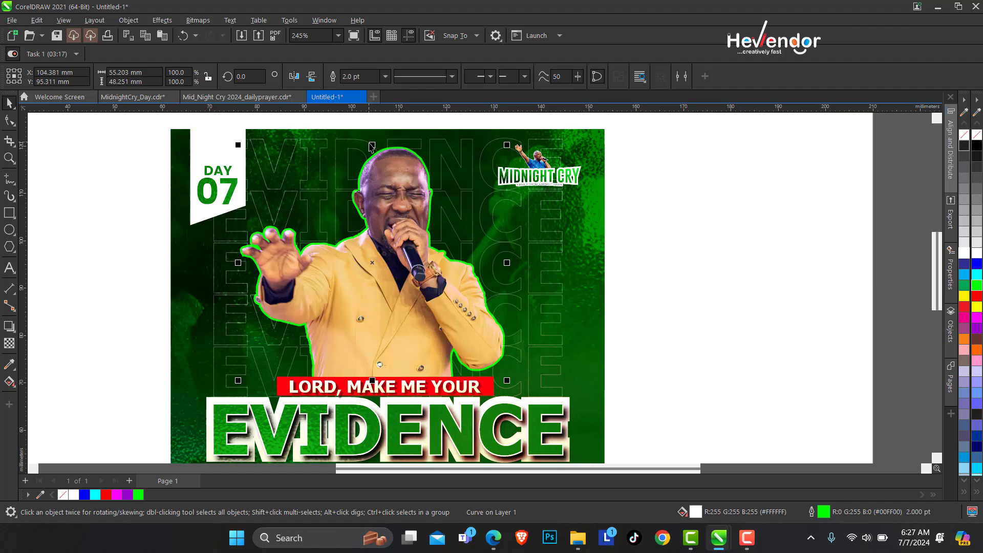
Try red, magenta, cyan and white as outline colours for the silhouette behind the man.
right_click(108, 494)
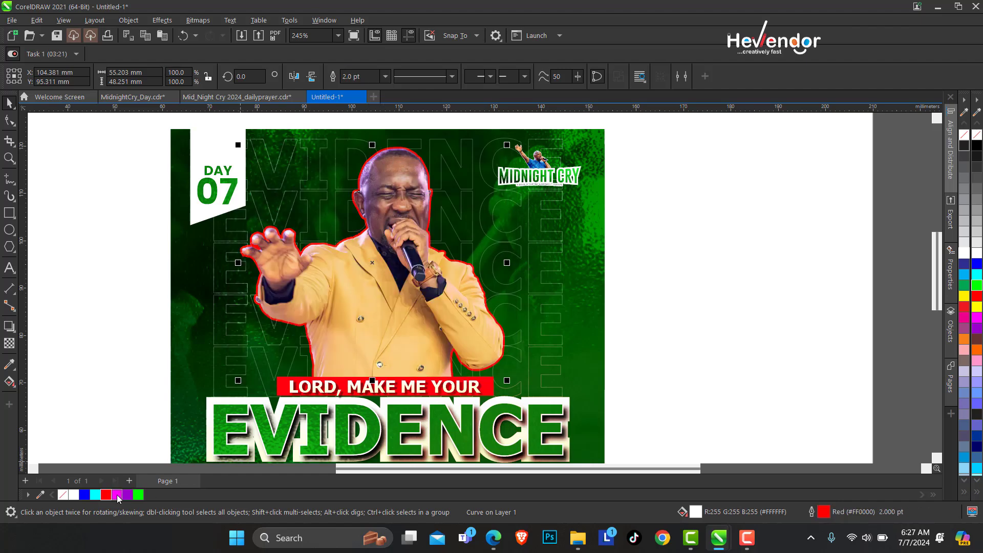
right_click(117, 494)
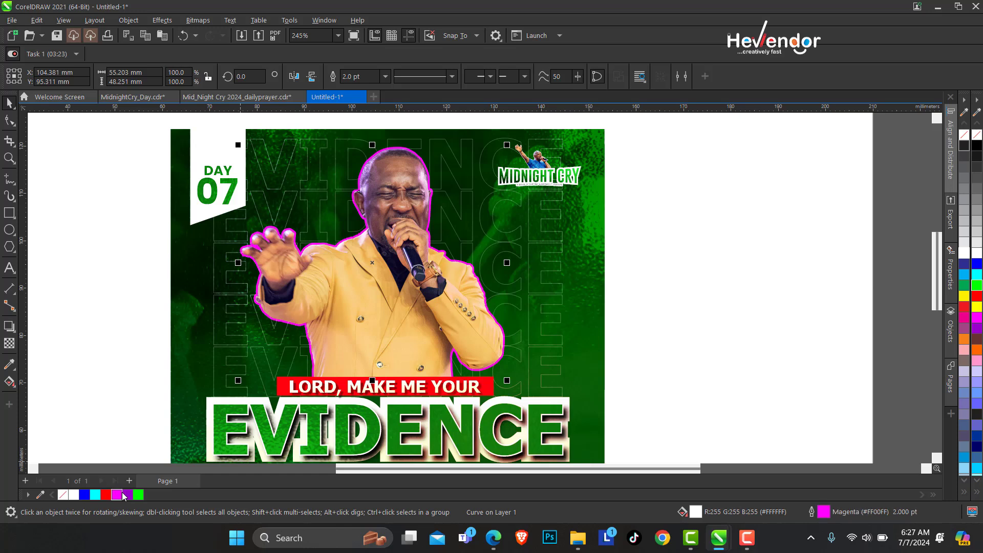
right_click(97, 495)
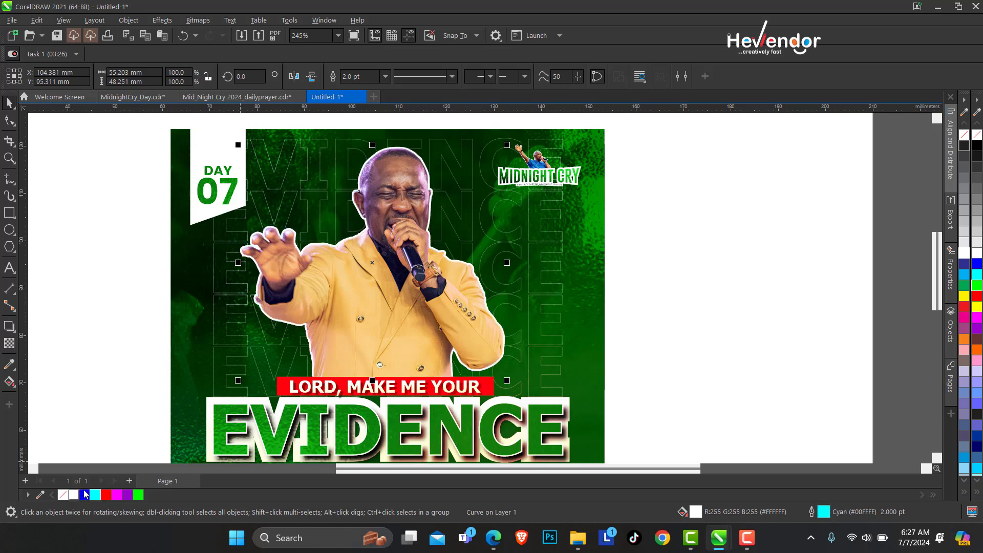
right_click(73, 495)
right_click(106, 494)
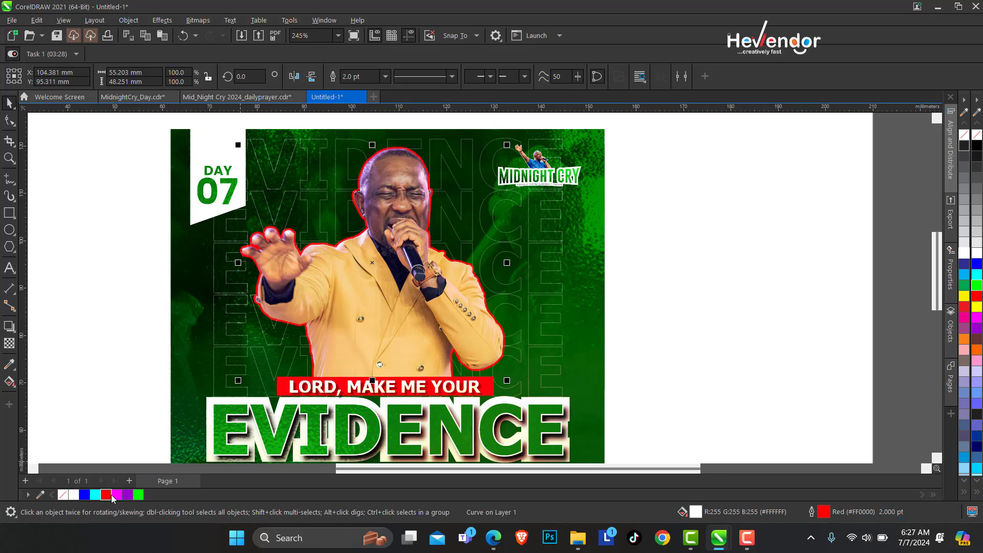
Fill the silhouette behind the man with green and set its outline colour to white.
click(138, 494)
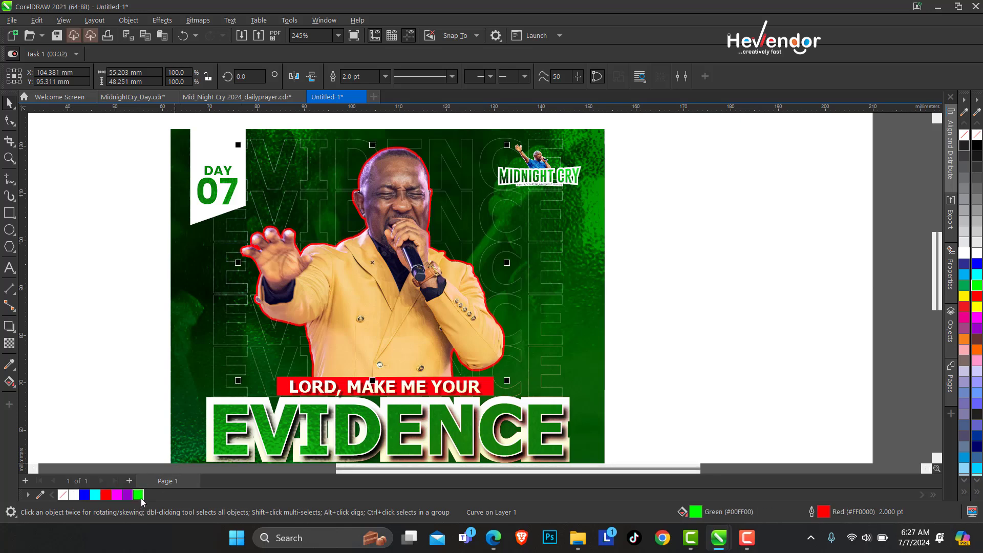
right_click(139, 495)
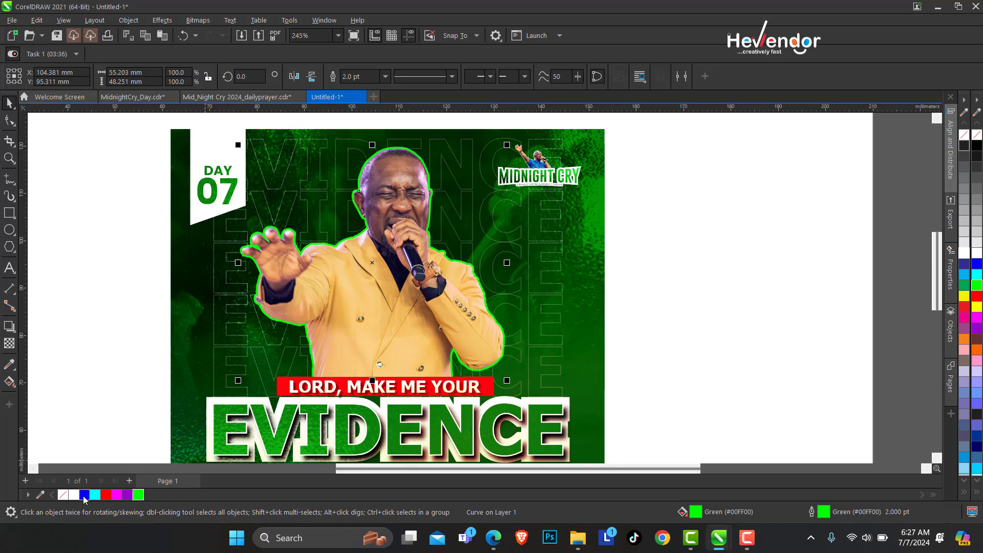
right_click(73, 495)
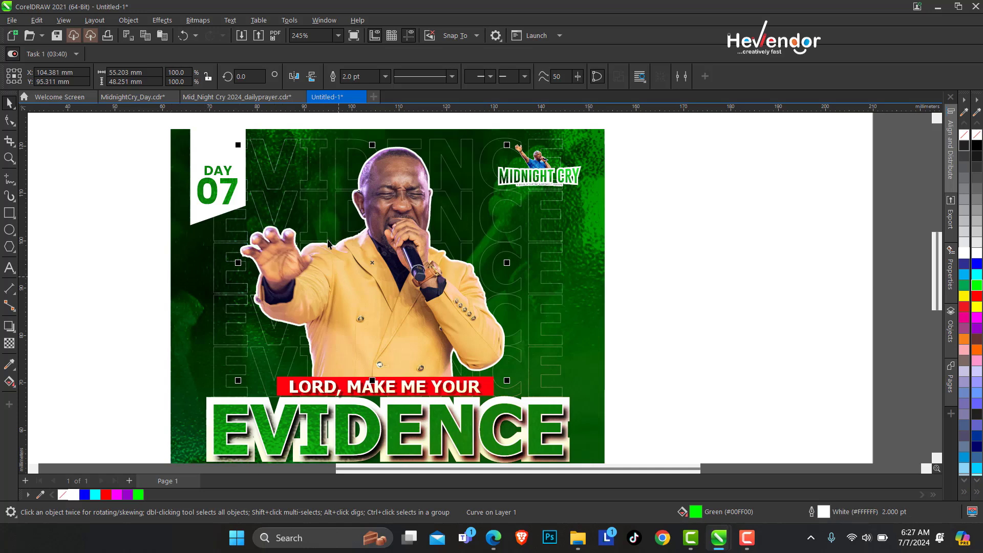
click(8, 158)
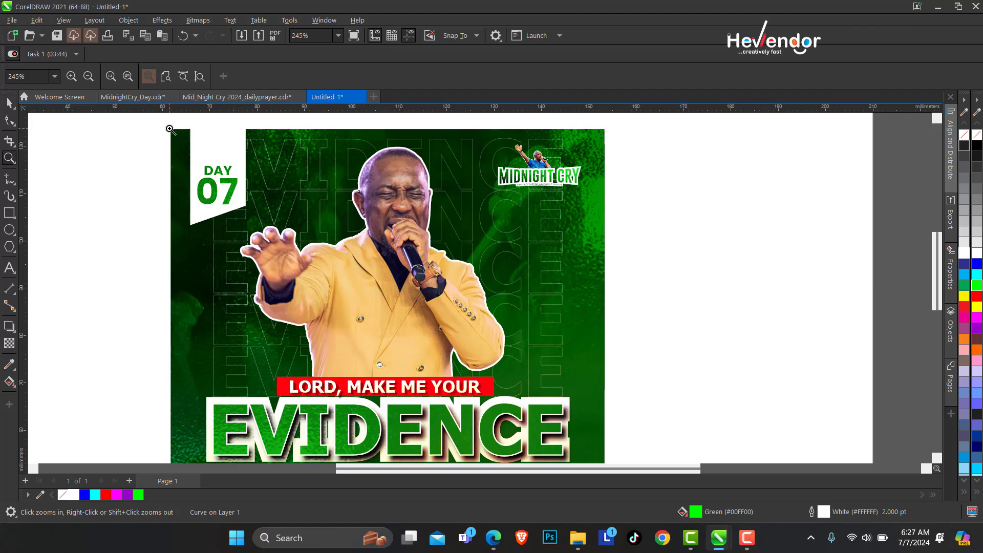
drag(170, 129, 602, 406)
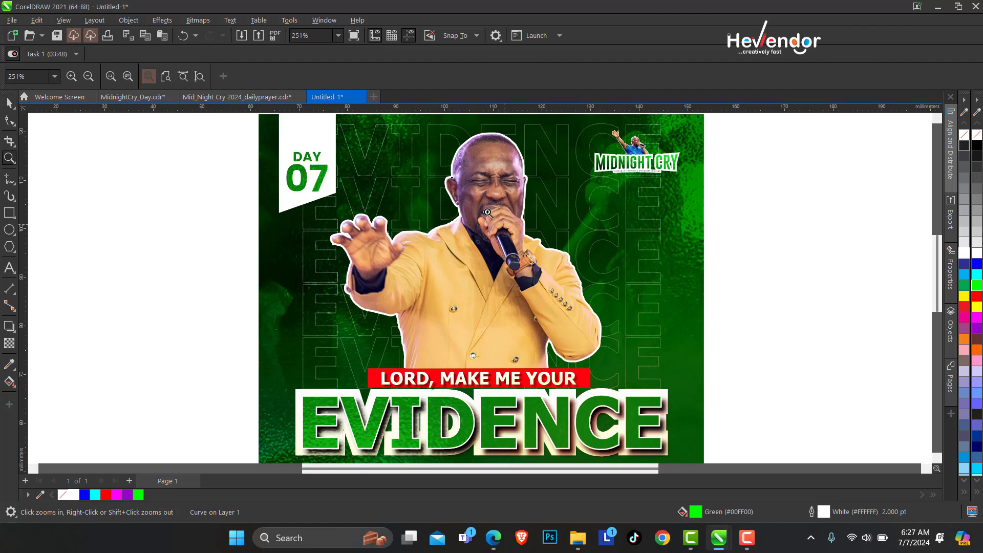